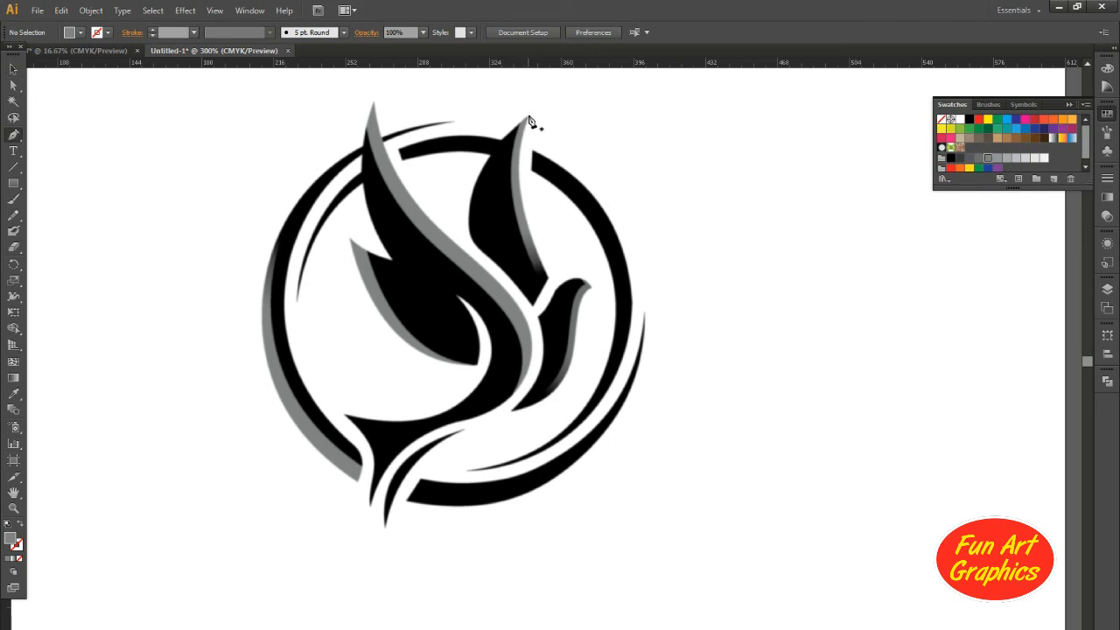
Start a Pen tool path along the small upper wing's outer edge, curving from its tip to the lower corner
{"action": "left_click", "coordinate": [528, 115]}
{"action": "left_click_drag", "start_coordinate": [548, 278], "coordinate": [594, 357]}
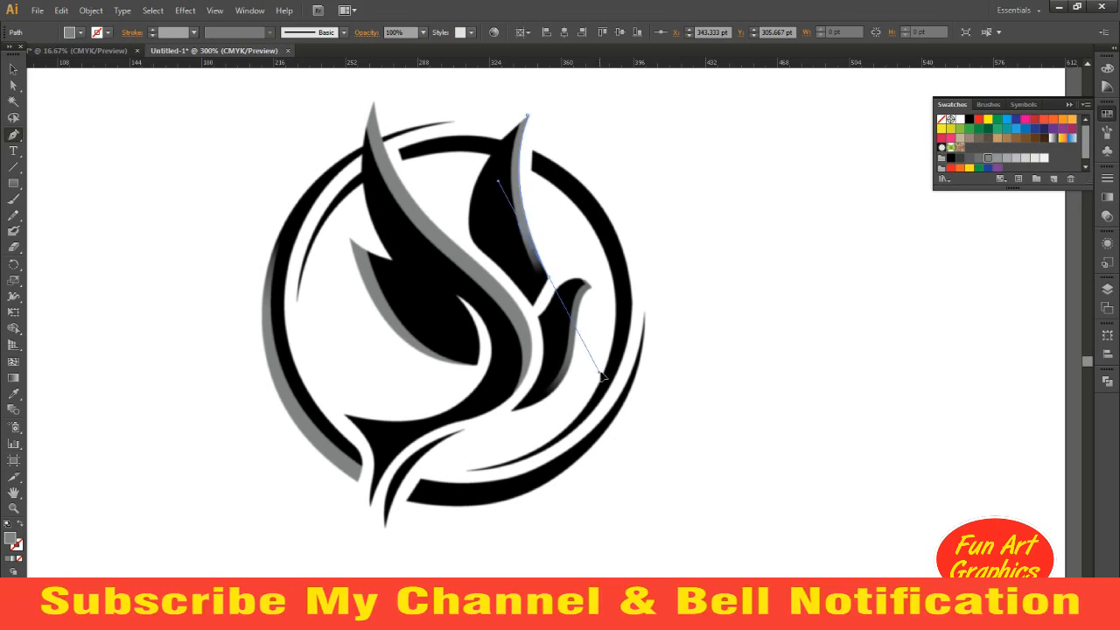
{"action": "left_click", "coordinate": [527, 115]}
Swap the fill and stroke, and set the stroke color to pink F419C0
{"action": "left_click", "coordinate": [19, 524]}
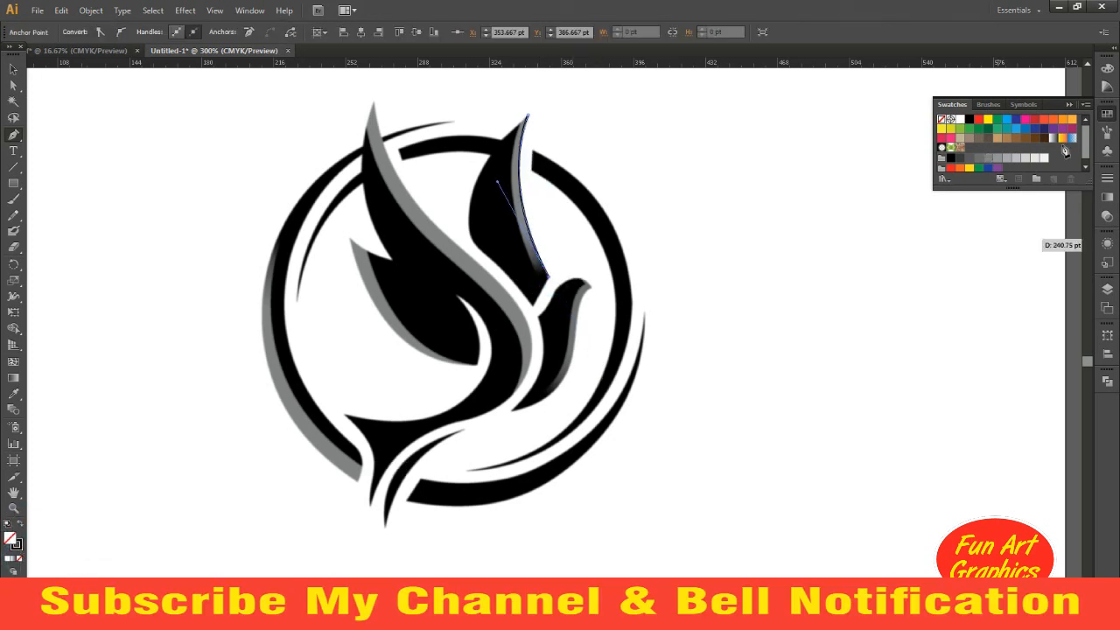
{"action": "double_click", "coordinate": [12, 540]}
{"action": "left_click", "coordinate": [847, 269]}
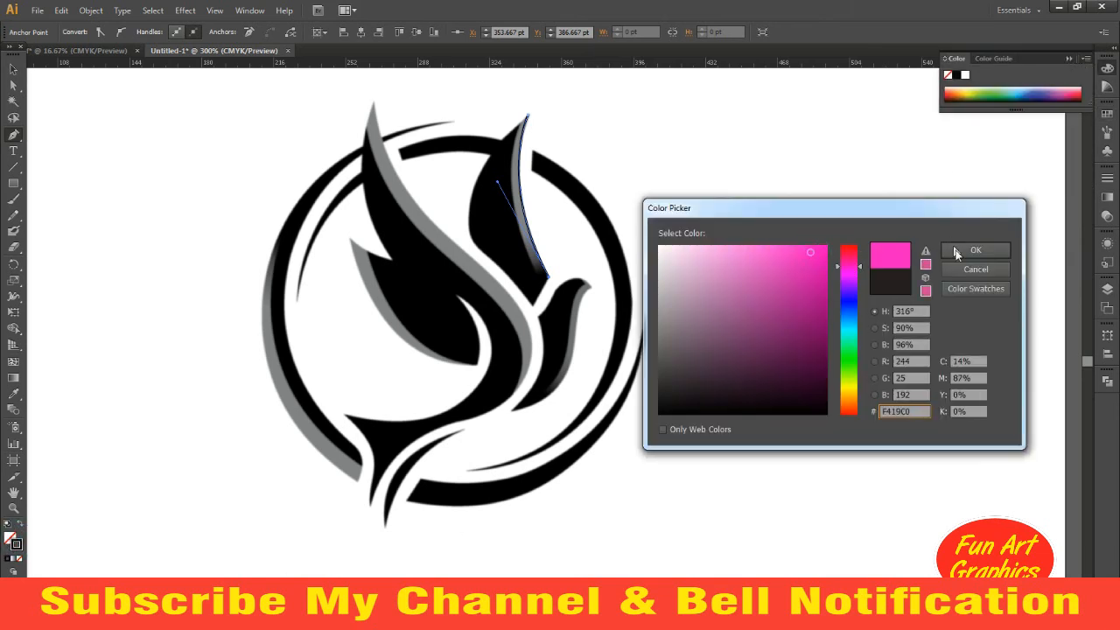
{"action": "left_click", "coordinate": [976, 249]}
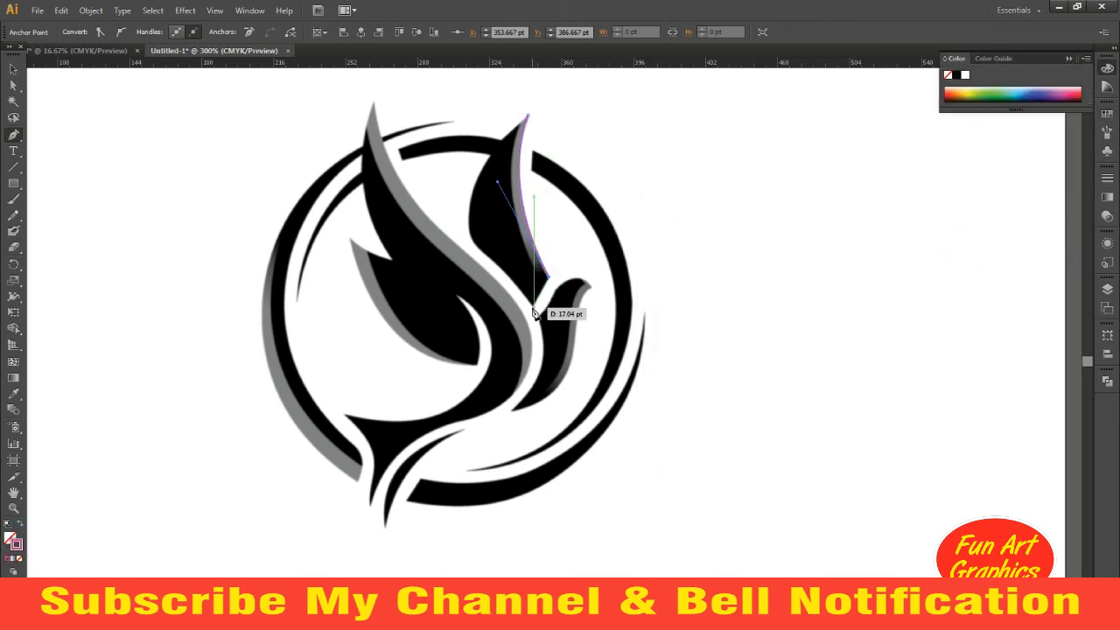
Finish the small upper wing's outline around its bottom point and inner edge, closing it at the tip
{"action": "left_click", "coordinate": [479, 252]}
{"action": "left_click_drag", "start_coordinate": [528, 115], "coordinate": [639, 170]}
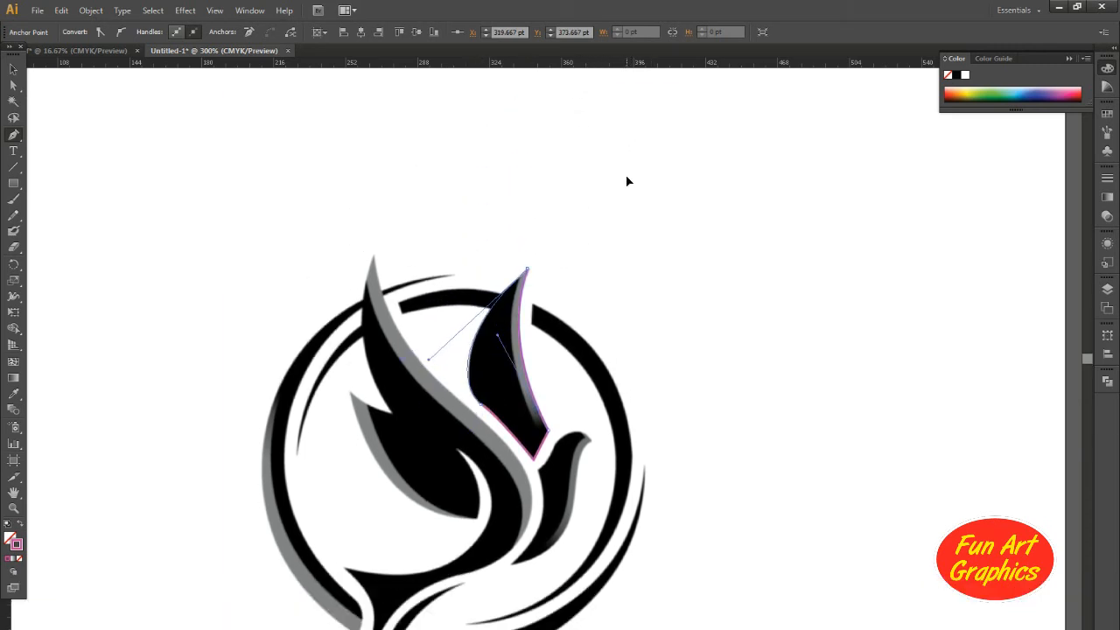
{"action": "left_click_drag", "start_coordinate": [512, 359], "coordinate": [469, 249]}
{"action": "scroll", "coordinate": [443, 303], "scroll_direction": "up", "scroll_amount": 1}
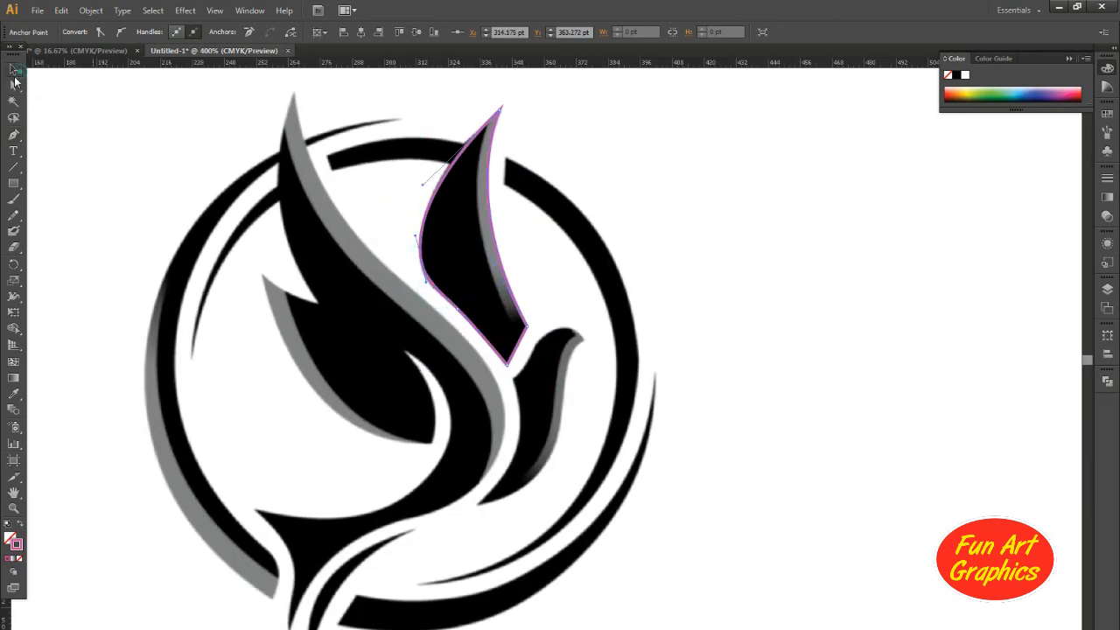
Subtract a copy of the small wing outline, shifted down-left, from a duplicate to form the shading strip along its outer edge
{"action": "left_click", "coordinate": [14, 72]}
{"action": "left_click_drag", "start_coordinate": [506, 262], "coordinate": [502, 272]}
{"action": "left_click", "coordinate": [537, 335]}
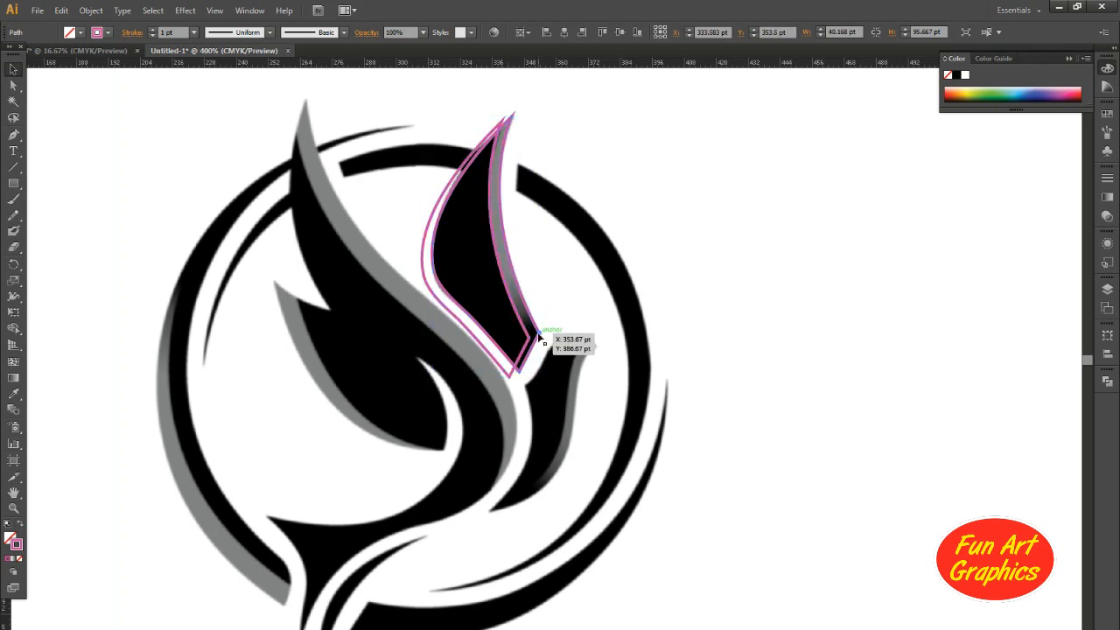
{"action": "left_click", "coordinate": [525, 296], "text": "shift"}
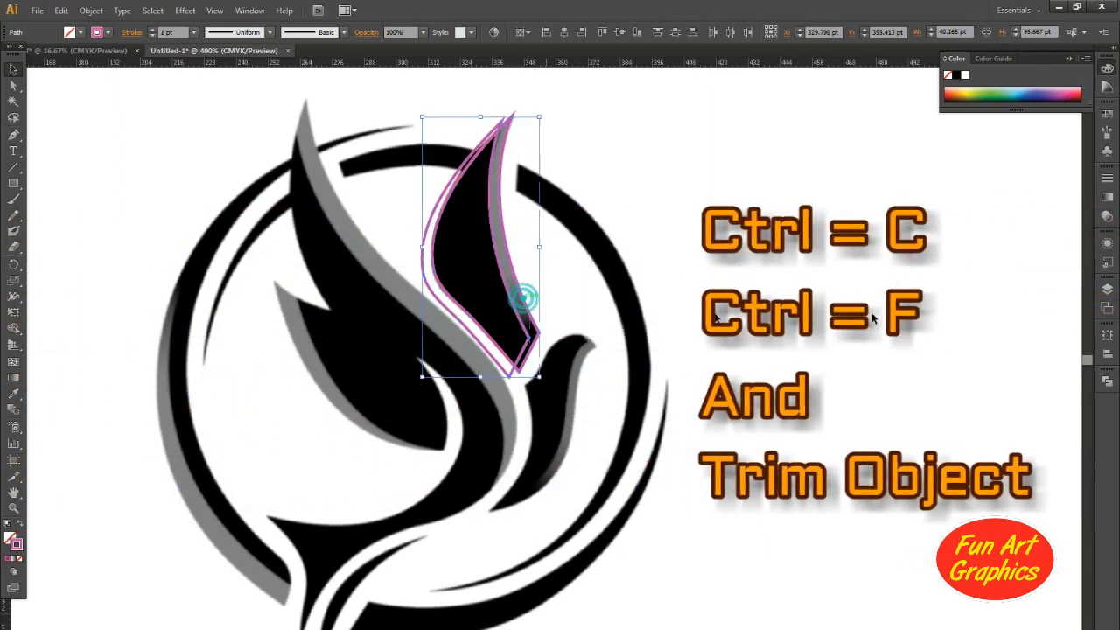
{"action": "left_click", "coordinate": [1107, 381]}
{"action": "left_click", "coordinate": [975, 402]}
{"action": "left_click", "coordinate": [740, 350]}
Trace the dove's head and breast with the Pen tool, from the neck notch to the lower tip and up around the beak
{"action": "left_click_drag", "start_coordinate": [615, 404], "coordinate": [636, 408]}
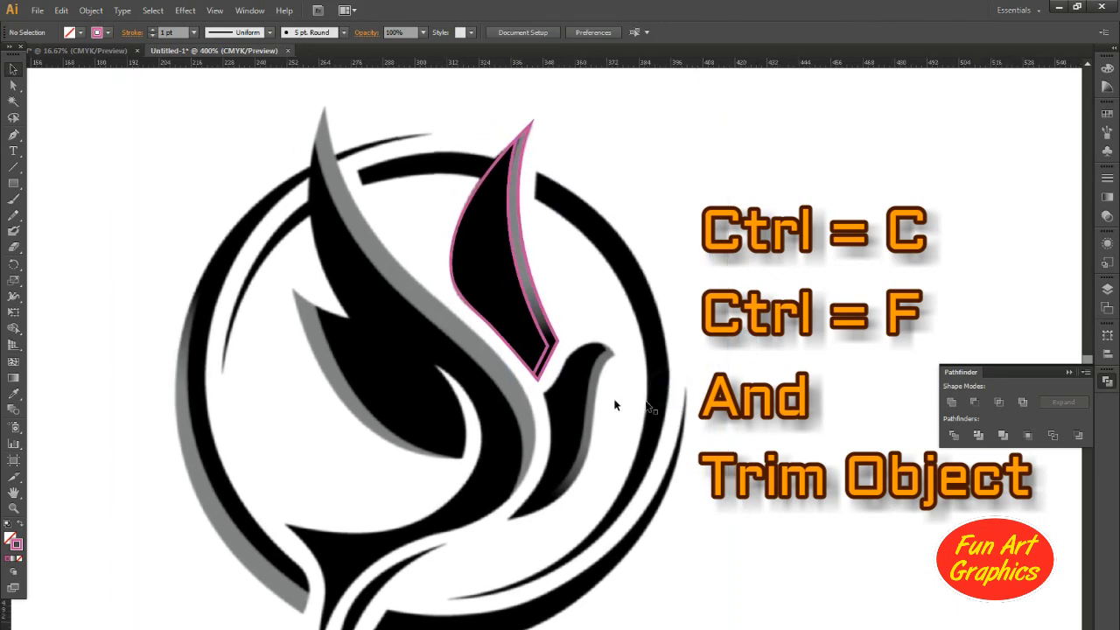
{"action": "left_click_drag", "start_coordinate": [527, 308], "coordinate": [593, 427]}
{"action": "key", "text": "p"}
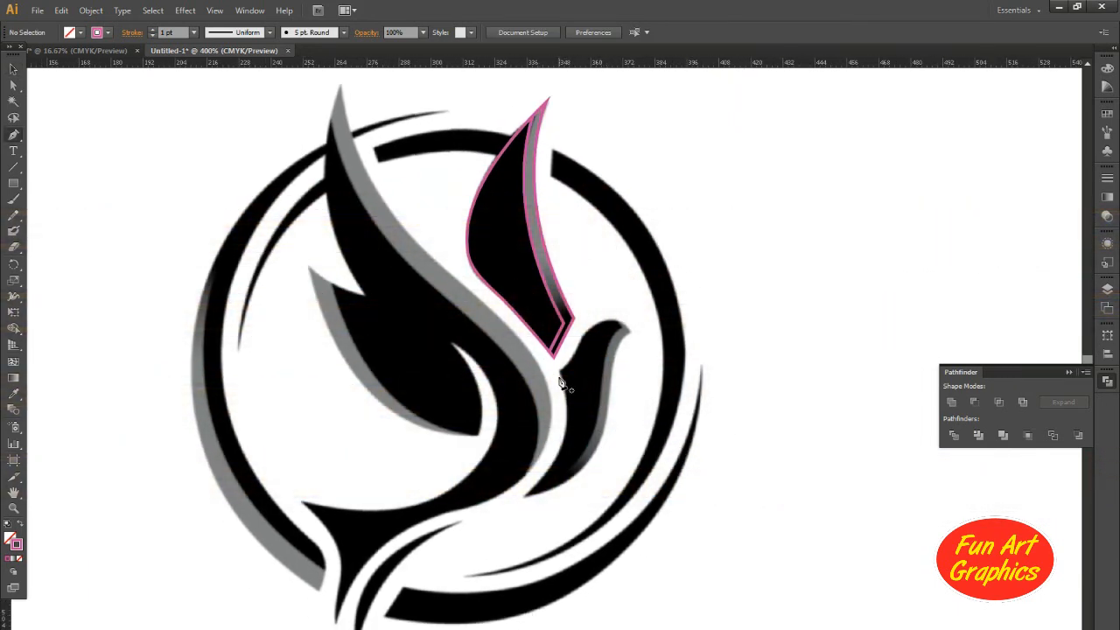
{"action": "left_click", "coordinate": [560, 370]}
{"action": "left_click_drag", "start_coordinate": [525, 495], "coordinate": [462, 541]}
{"action": "left_click", "coordinate": [528, 498]}
{"action": "left_click_drag", "start_coordinate": [604, 427], "coordinate": [633, 340]}
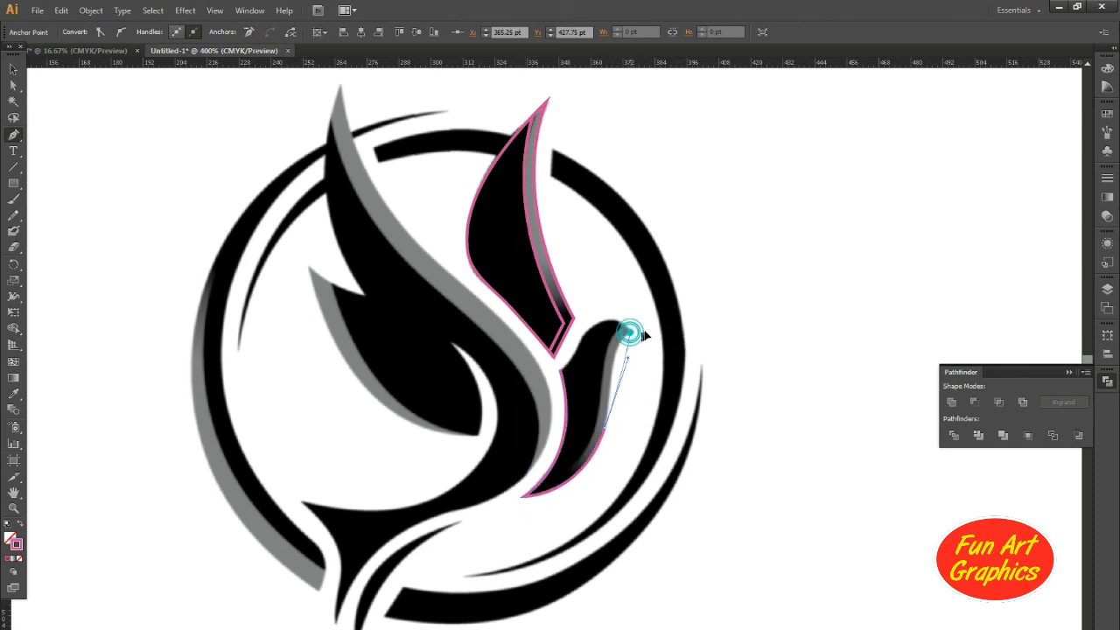
{"action": "left_click_drag", "start_coordinate": [661, 302], "coordinate": [584, 343]}
{"action": "left_click", "coordinate": [605, 426]}
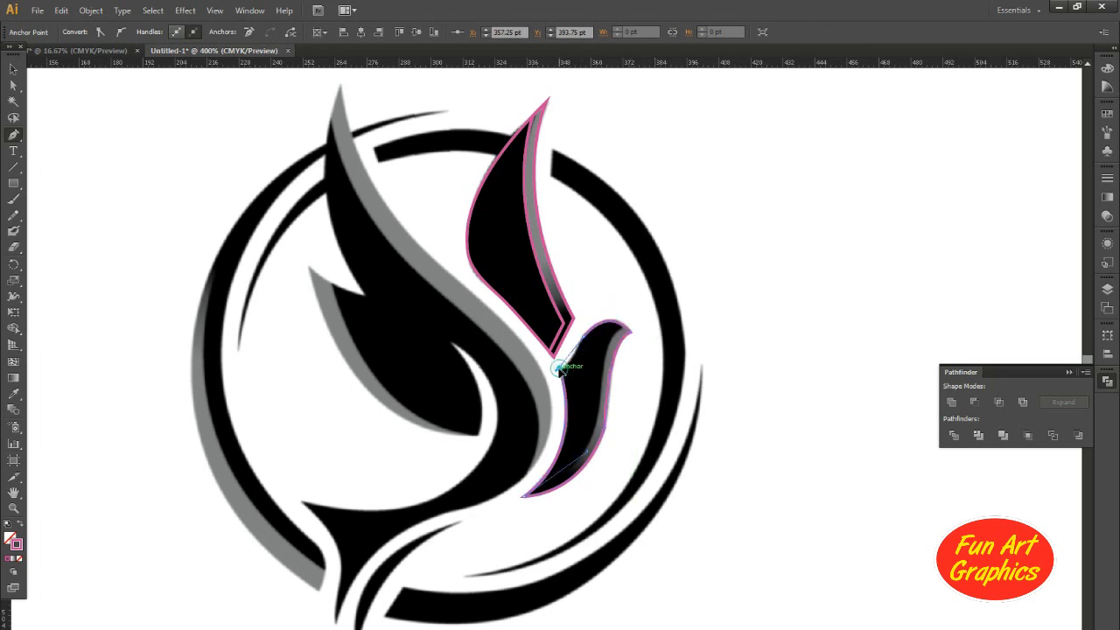
Undo the last neck segment and redraw it with an extra anchor point, closing the head outline at the neck notch
{"action": "key", "text": "ctrl+z"}
{"action": "left_click", "coordinate": [584, 338]}
{"action": "left_click", "coordinate": [559, 371]}
{"action": "scroll", "coordinate": [602, 326], "scroll_direction": "up", "scroll_amount": 2}
{"action": "left_click", "coordinate": [587, 331]}
{"action": "left_click", "coordinate": [553, 373]}
{"action": "left_click_drag", "start_coordinate": [590, 449], "coordinate": [620, 272]}
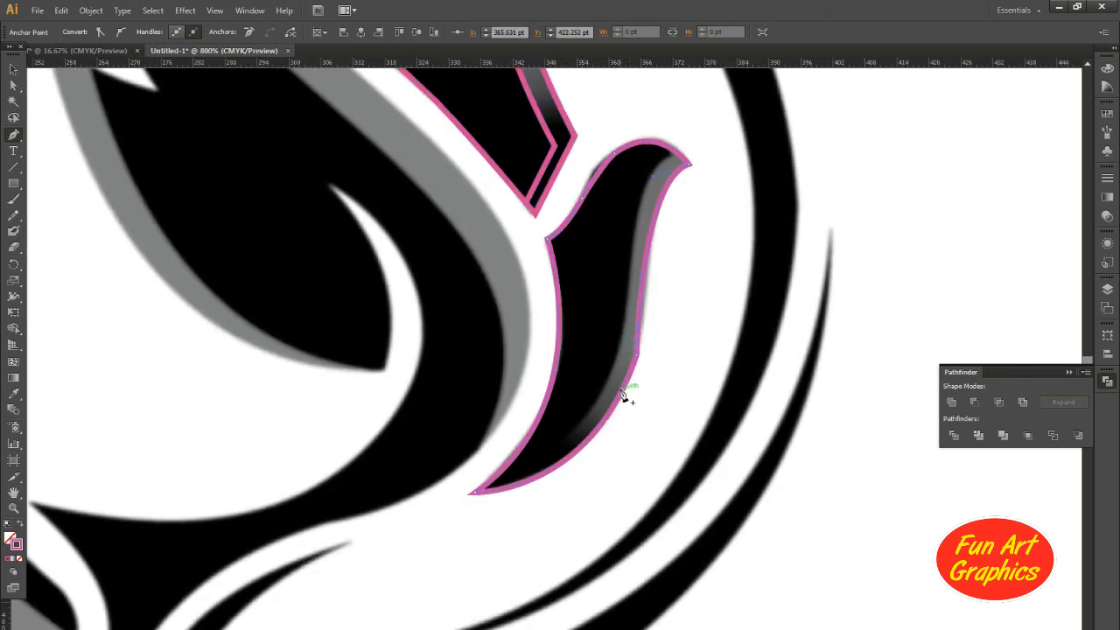
Place a copy of the head and breast outline shifted slightly up-left of the original
{"action": "scroll", "coordinate": [567, 388], "scroll_direction": "down", "scroll_amount": 2}
{"action": "left_click", "coordinate": [13, 69]}
{"action": "left_click", "coordinate": [767, 291]}
{"action": "key", "text": "alt+space"}
{"action": "key", "text": "alt"}
{"action": "scroll", "coordinate": [583, 358], "scroll_direction": "up", "scroll_amount": 1}
{"action": "scroll", "coordinate": [584, 358], "scroll_direction": "up", "scroll_amount": 1}
{"action": "left_click", "coordinate": [600, 381]}
{"action": "left_click_drag", "start_coordinate": [599, 381], "coordinate": [588, 375]}
Subtract the shifted copy from the head and breast outline to form the shading strip along the breast
{"action": "left_click", "coordinate": [598, 430]}
{"action": "left_click", "coordinate": [593, 395]}
{"action": "left_click", "coordinate": [588, 390]}
{"action": "left_click", "coordinate": [600, 388], "text": "shift"}
{"action": "left_click", "coordinate": [974, 405]}
Start tracing the large wing with the Pen tool, from its upper tip to the notch and out to the lower feather's tip
{"action": "left_click", "coordinate": [770, 362], "text": "ctrl+alt"}
{"action": "left_click", "coordinate": [779, 386], "text": "ctrl+alt"}
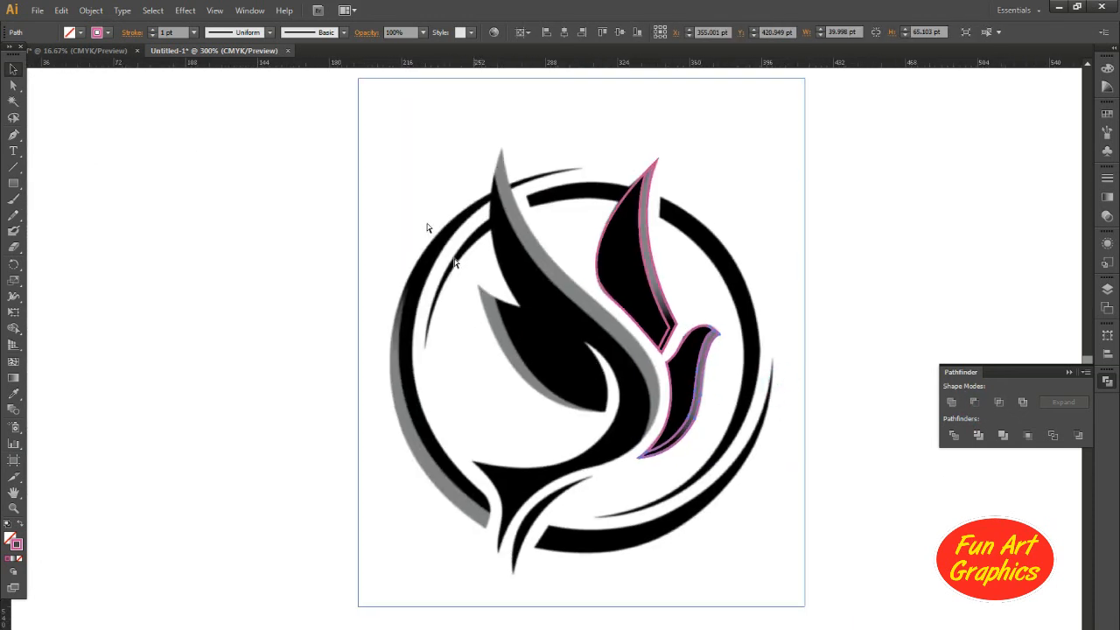
{"action": "left_click", "coordinate": [380, 150]}
{"action": "left_click_drag", "start_coordinate": [480, 276], "coordinate": [480, 269]}
{"action": "key", "text": "p"}
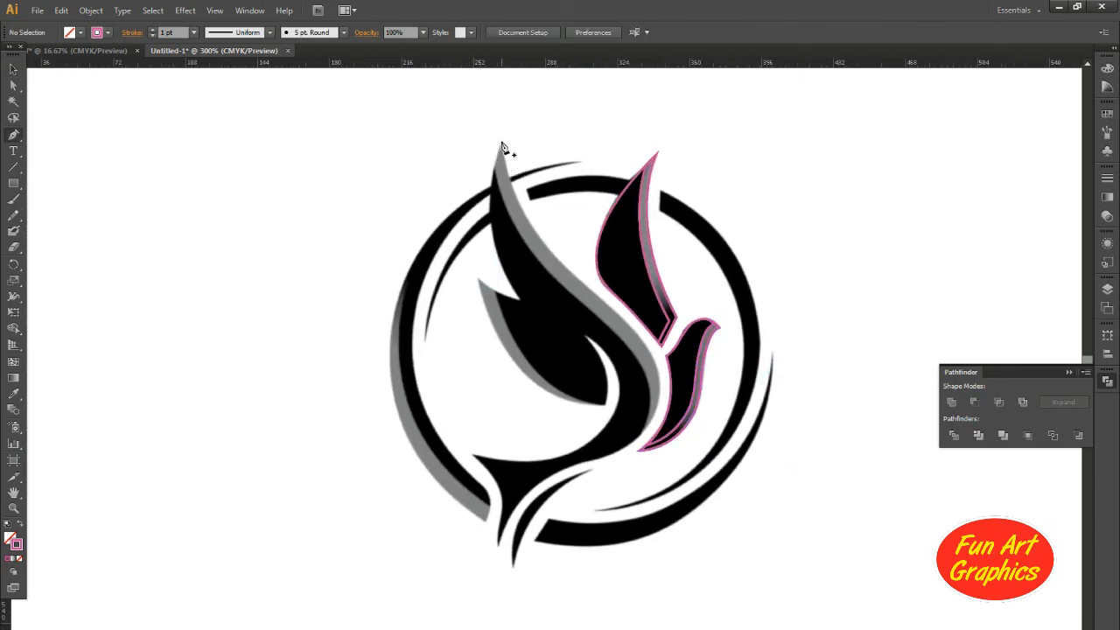
{"action": "left_click", "coordinate": [501, 142]}
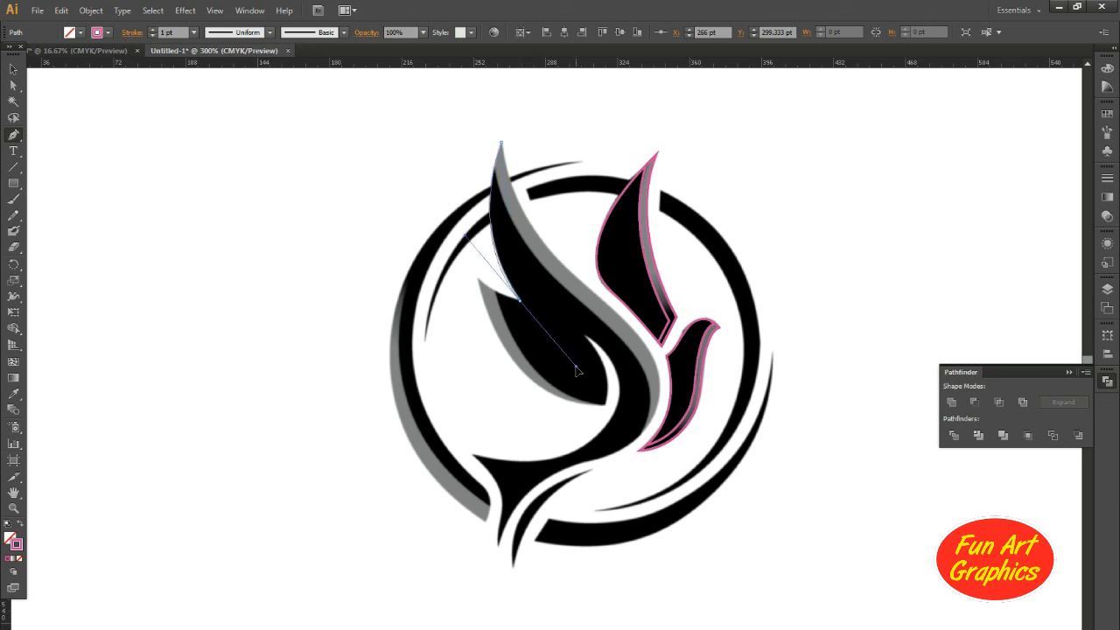
{"action": "left_click_drag", "start_coordinate": [574, 374], "coordinate": [577, 378]}
{"action": "left_click", "coordinate": [521, 300]}
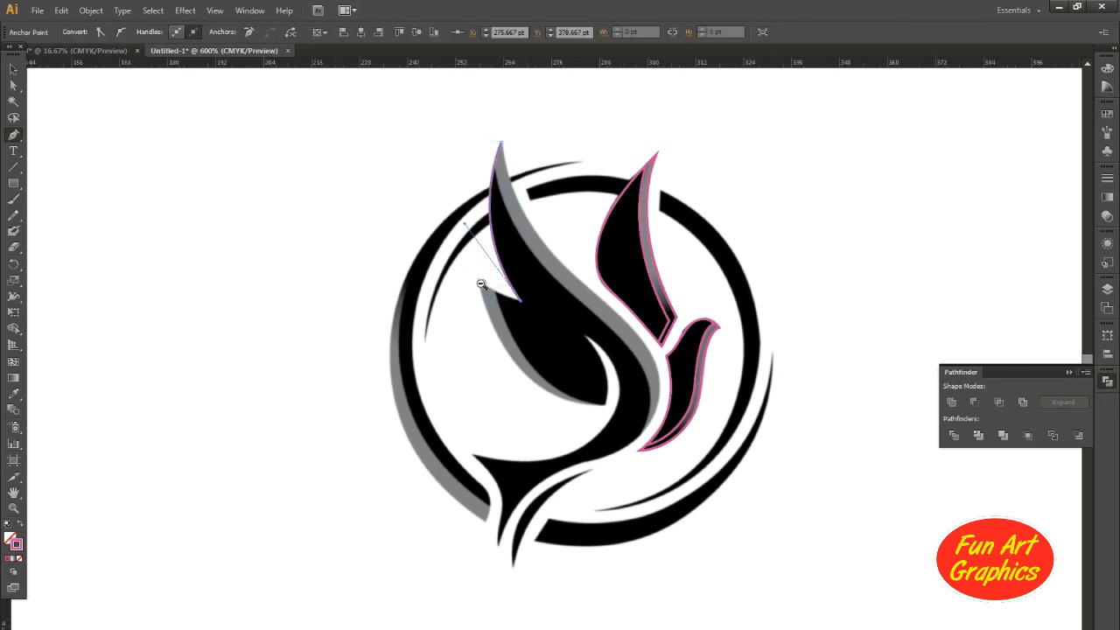
{"action": "key", "text": "ctrl+="}
{"action": "left_click_drag", "start_coordinate": [466, 295], "coordinate": [464, 288]}
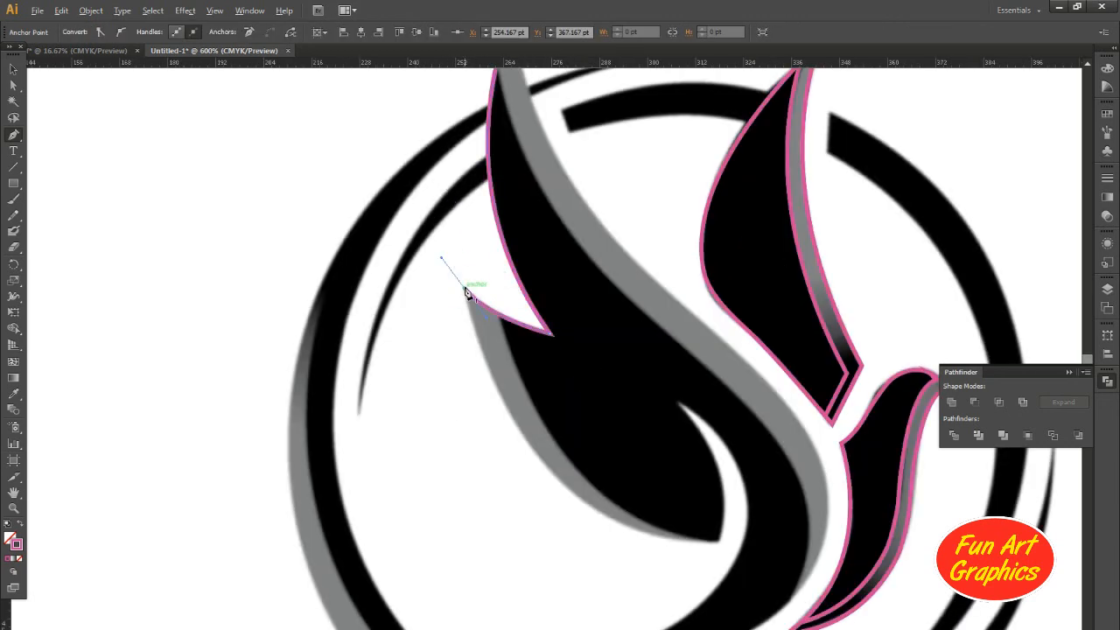
{"action": "left_click", "coordinate": [464, 288]}
Continue the outline along the lower feather's edge to its bottom corner and up to the point of the inner slit
{"action": "left_click_drag", "start_coordinate": [570, 451], "coordinate": [493, 345]}
{"action": "left_click_drag", "start_coordinate": [640, 436], "coordinate": [849, 437]}
{"action": "left_click", "coordinate": [640, 437]}
{"action": "left_click_drag", "start_coordinate": [600, 296], "coordinate": [533, 236]}
{"action": "left_click", "coordinate": [601, 298]}
Continue the outline down the body's inner curve to the tail's left point and on to the tail's bottom tip
{"action": "left_click_drag", "start_coordinate": [667, 425], "coordinate": [653, 518]}
{"action": "left_click_drag", "start_coordinate": [665, 443], "coordinate": [751, 279]}
{"action": "left_click_drag", "start_coordinate": [430, 425], "coordinate": [289, 374]}
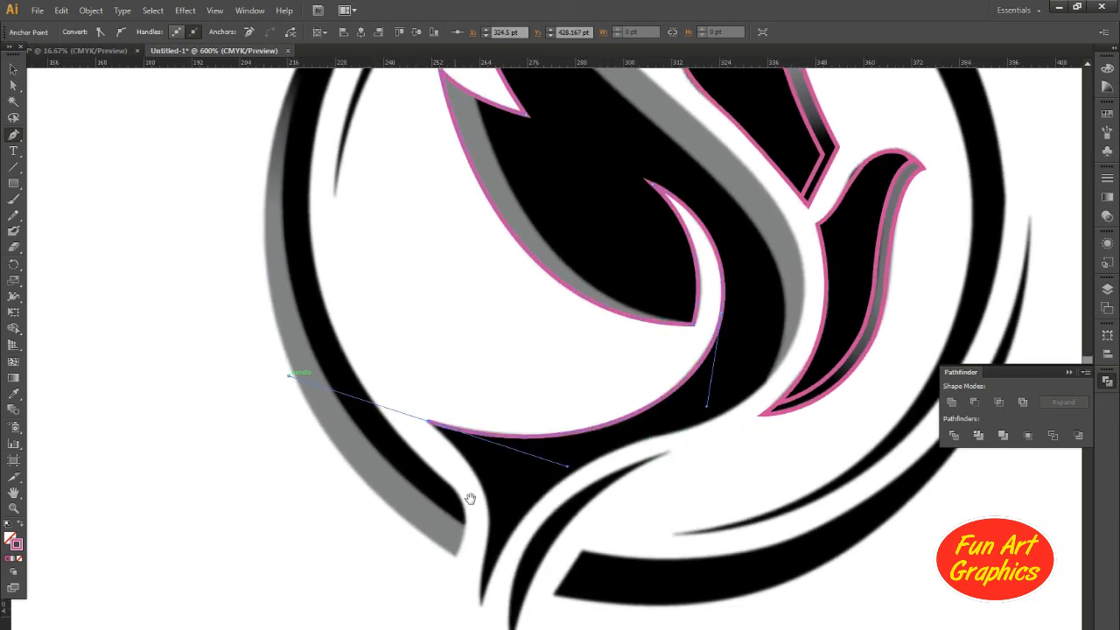
{"action": "left_click_drag", "start_coordinate": [454, 508], "coordinate": [437, 367]}
{"action": "left_click_drag", "start_coordinate": [465, 472], "coordinate": [470, 364]}
{"action": "left_click_drag", "start_coordinate": [467, 409], "coordinate": [473, 476]}
{"action": "left_click", "coordinate": [467, 409]}
{"action": "left_click", "coordinate": [466, 464]}
Trace the tail's lower edge and the body's outer curve up to the large wing's tip, closing the body outline
{"action": "left_click_drag", "start_coordinate": [715, 321], "coordinate": [670, 327]}
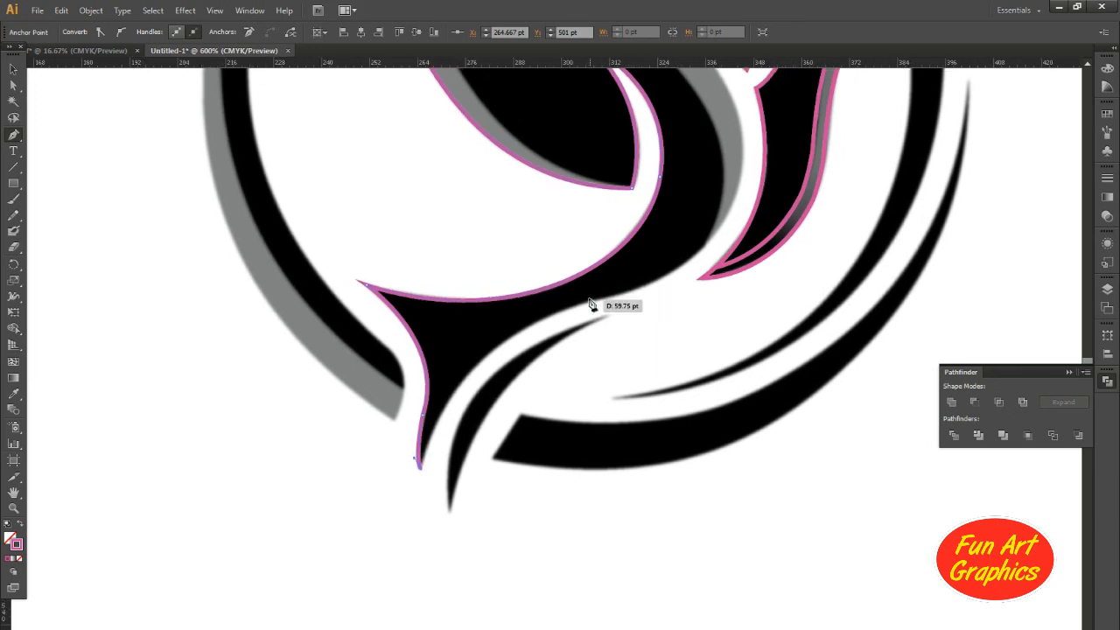
{"action": "left_click_drag", "start_coordinate": [594, 302], "coordinate": [512, 412]}
{"action": "left_click_drag", "start_coordinate": [568, 303], "coordinate": [568, 259]}
{"action": "key", "text": "ctrl+z"}
{"action": "left_click", "coordinate": [418, 455]}
{"action": "left_click_drag", "start_coordinate": [564, 332], "coordinate": [578, 219]}
{"action": "left_click_drag", "start_coordinate": [548, 323], "coordinate": [564, 451]}
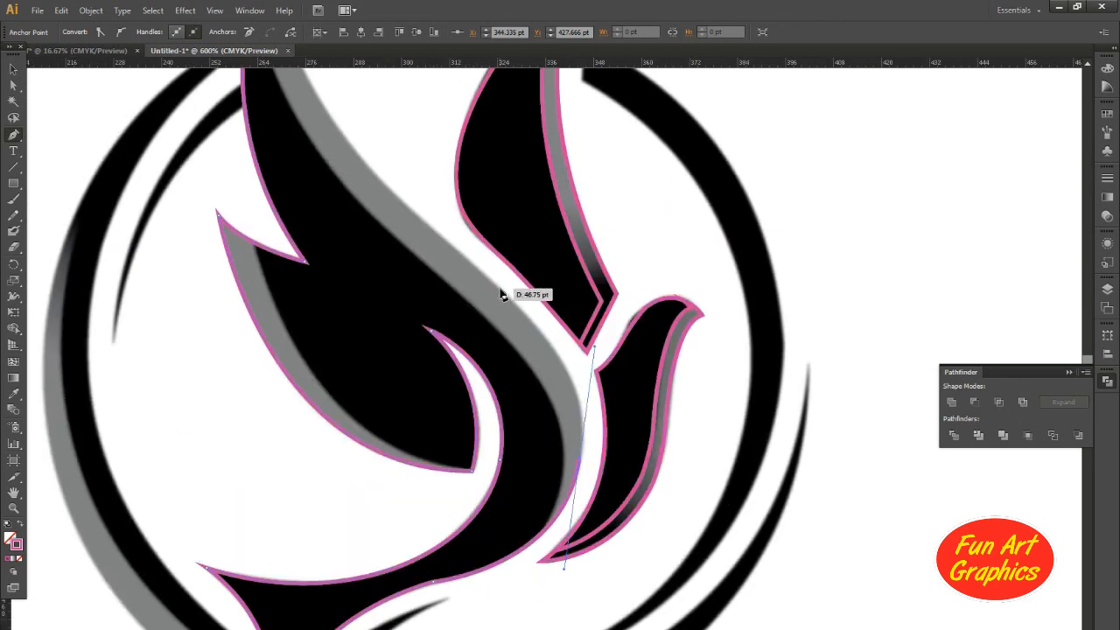
{"action": "mouse_move", "coordinate": [494, 299]}
{"action": "left_mouse_down"}
{"action": "mouse_move", "coordinate": [465, 260]}
{"action": "mouse_move", "coordinate": [444, 468]}
{"action": "left_mouse_up"}
{"action": "left_click_drag", "start_coordinate": [247, 153], "coordinate": [253, 94]}
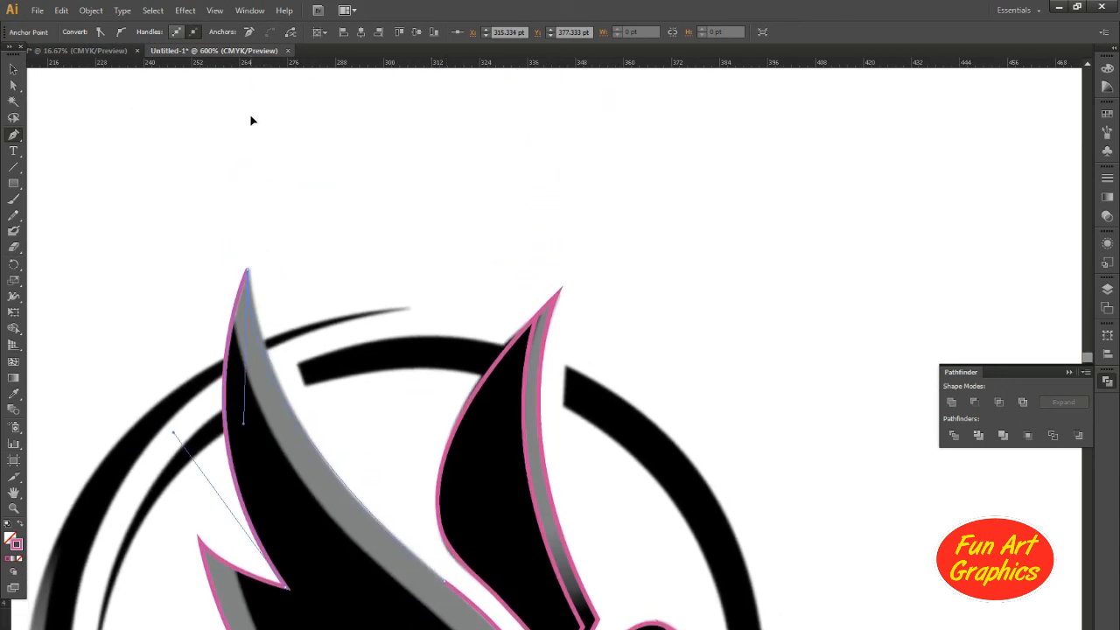
Place a copy of the large wing and body outline shifted down-left of the original
{"action": "left_click", "coordinate": [13, 71]}
{"action": "left_click", "coordinate": [464, 228]}
{"action": "scroll", "coordinate": [393, 187], "scroll_direction": "down", "scroll_amount": 3}
{"action": "left_click_drag", "start_coordinate": [437, 394], "coordinate": [449, 362]}
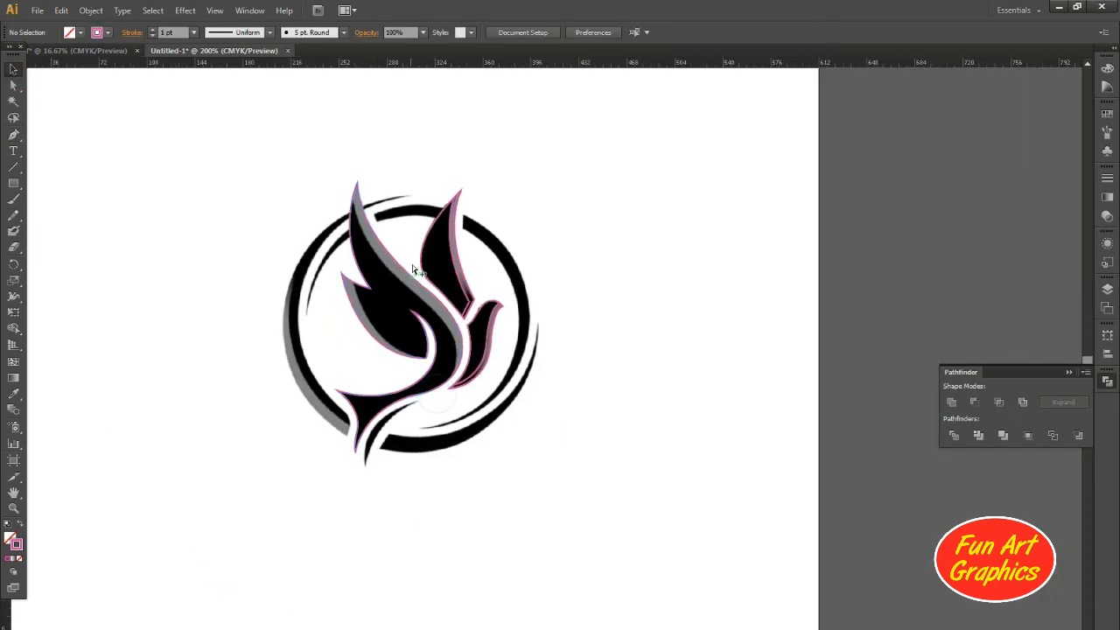
{"action": "scroll", "coordinate": [411, 277], "scroll_direction": "up", "scroll_amount": 2}
{"action": "left_click_drag", "start_coordinate": [401, 282], "coordinate": [398, 308]}
{"action": "left_click", "coordinate": [443, 320]}
Subtract the shifted copy from the body outline and delete the leftover fragments, keeping the shading strip along the outer wing edge
{"action": "left_click", "coordinate": [447, 318]}
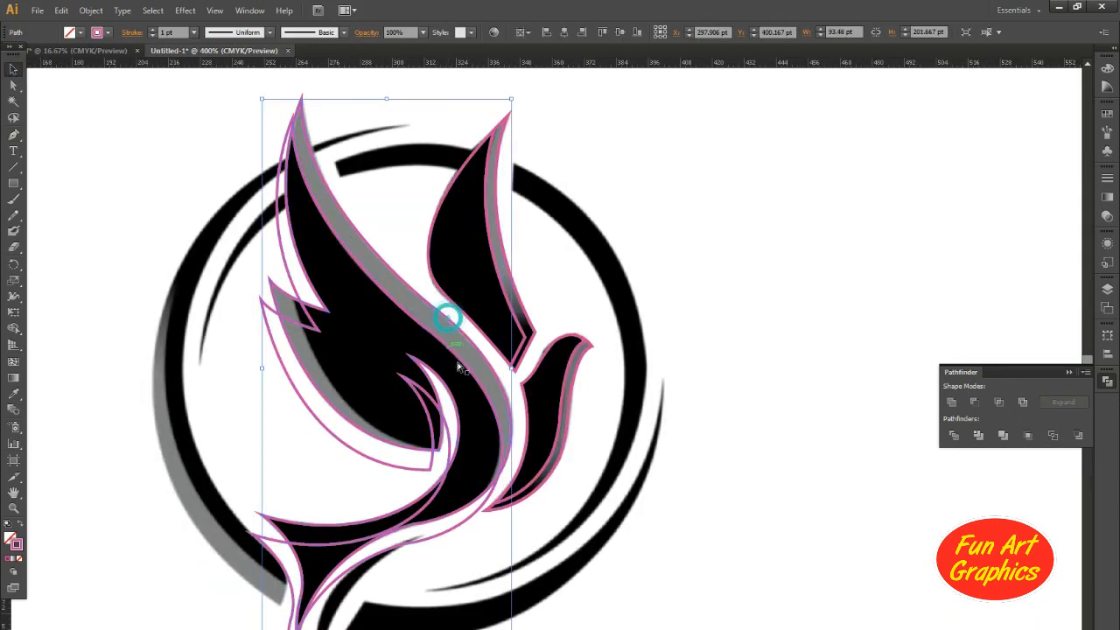
{"action": "left_click", "coordinate": [447, 323]}
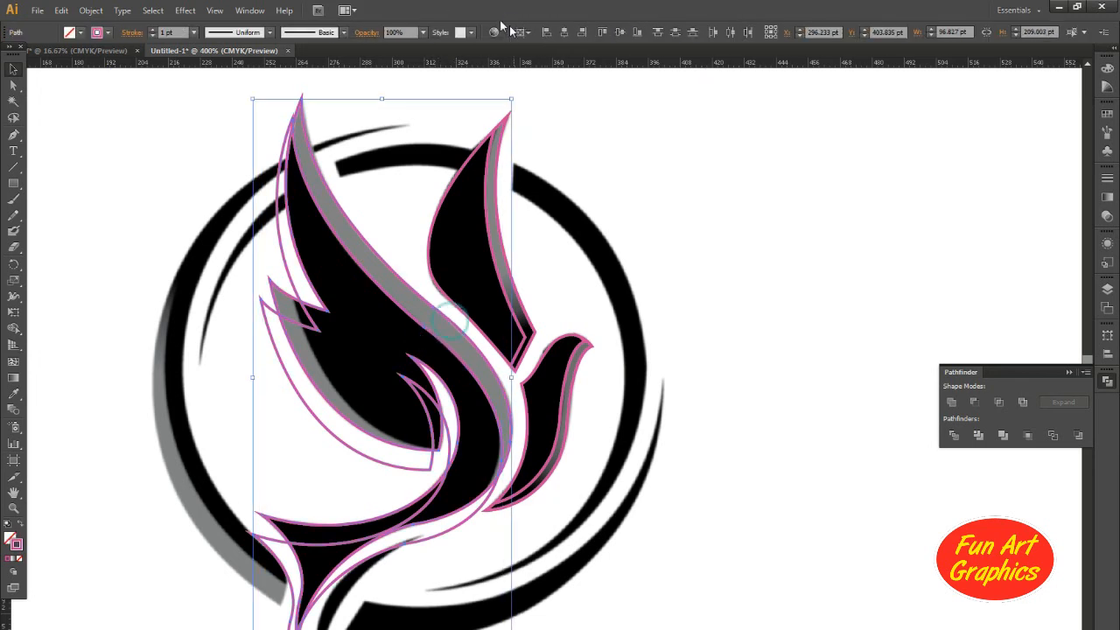
{"action": "left_click", "coordinate": [974, 403]}
{"action": "double_click", "coordinate": [430, 439]}
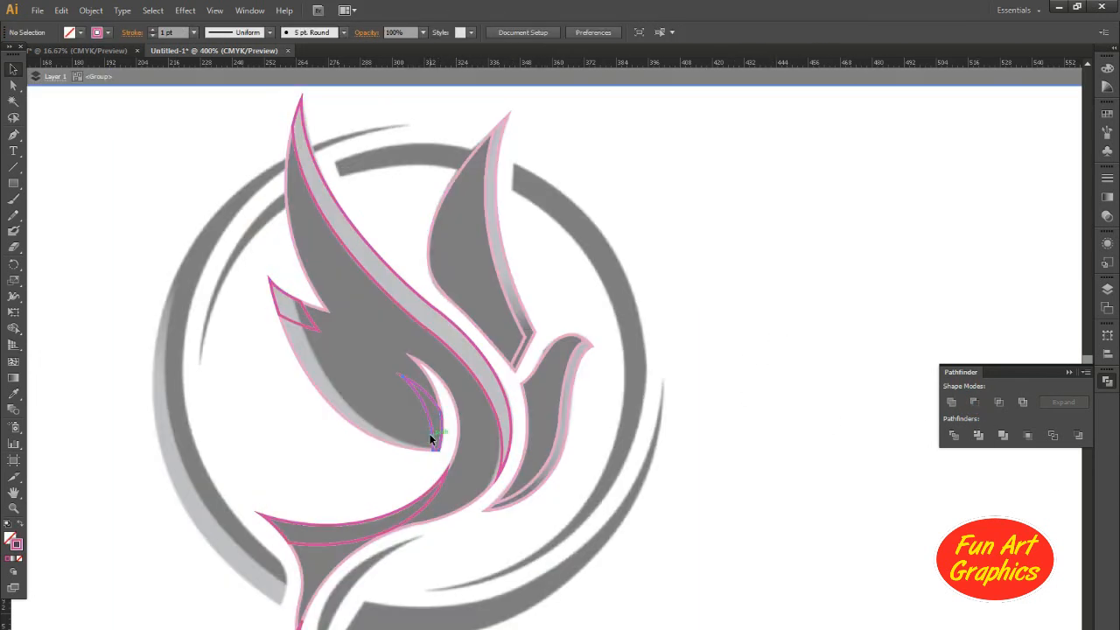
{"action": "double_click", "coordinate": [861, 461]}
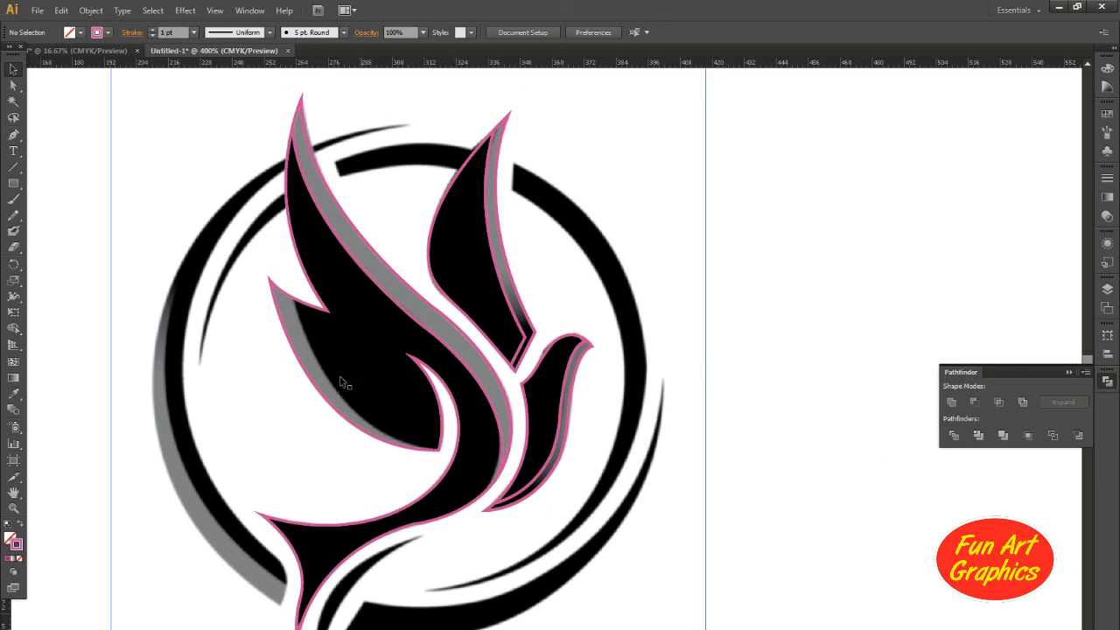
Copy the large wing and body outline to the right and subtract it from the outline to shade the lower feather
{"action": "left_click_drag", "start_coordinate": [329, 397], "coordinate": [350, 408]}
{"action": "left_click", "coordinate": [341, 412]}
{"action": "left_click", "coordinate": [348, 397], "text": "shift"}
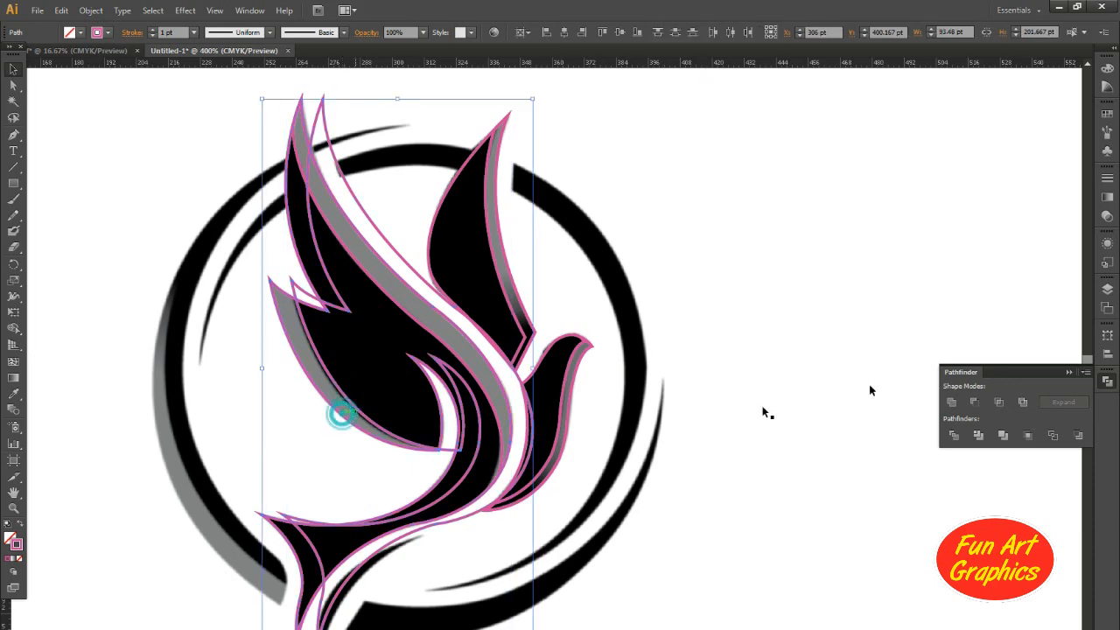
{"action": "left_click", "coordinate": [975, 403]}
Delete the leftover upper wing and tail pieces from the subtracted group, keeping only the lower feather's shading strip
{"action": "double_click", "coordinate": [343, 316]}
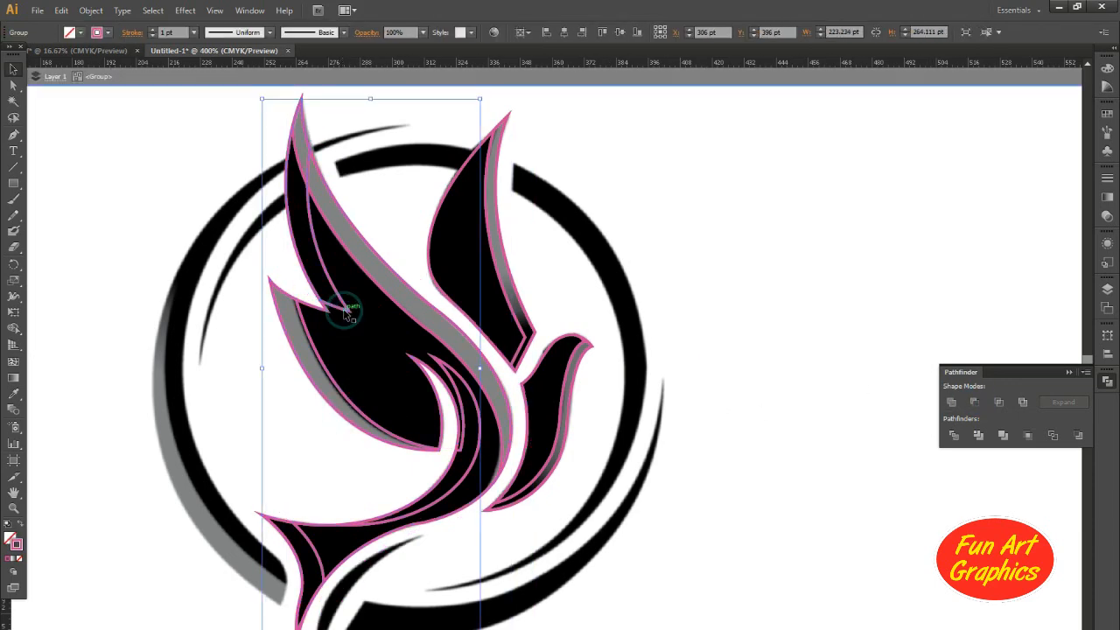
{"action": "key", "text": "Delete"}
{"action": "left_click", "coordinate": [311, 547]}
{"action": "key", "text": "Delete"}
{"action": "double_click", "coordinate": [648, 355]}
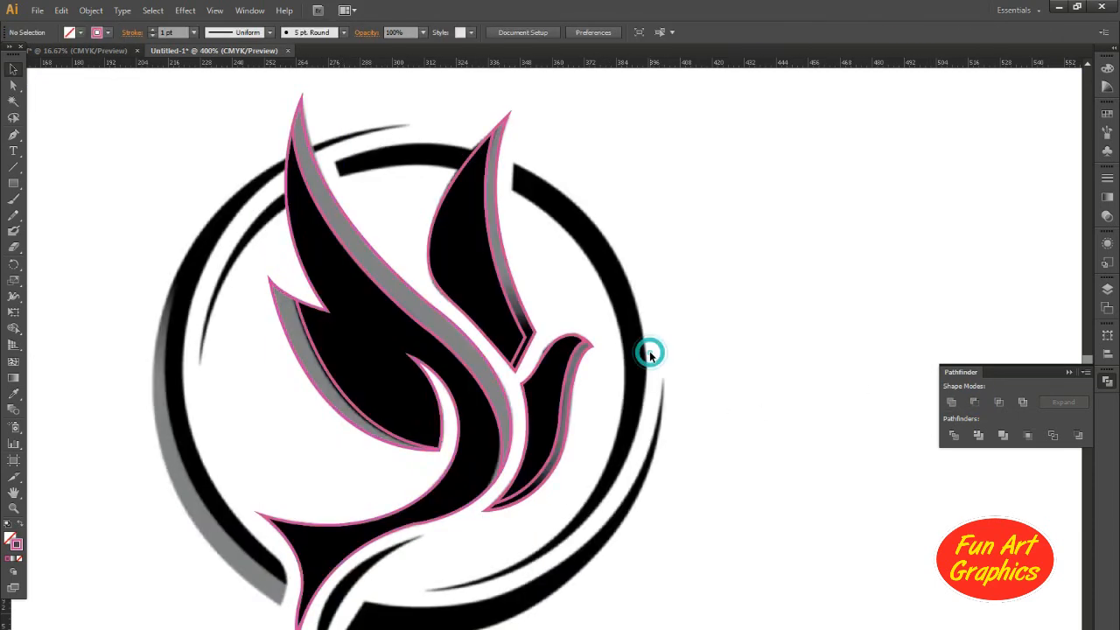
{"action": "scroll", "coordinate": [387, 382], "scroll_direction": "down", "scroll_amount": 1}
{"action": "left_click", "coordinate": [358, 390]}
{"action": "scroll", "coordinate": [547, 370], "scroll_direction": "down", "scroll_amount": 1}
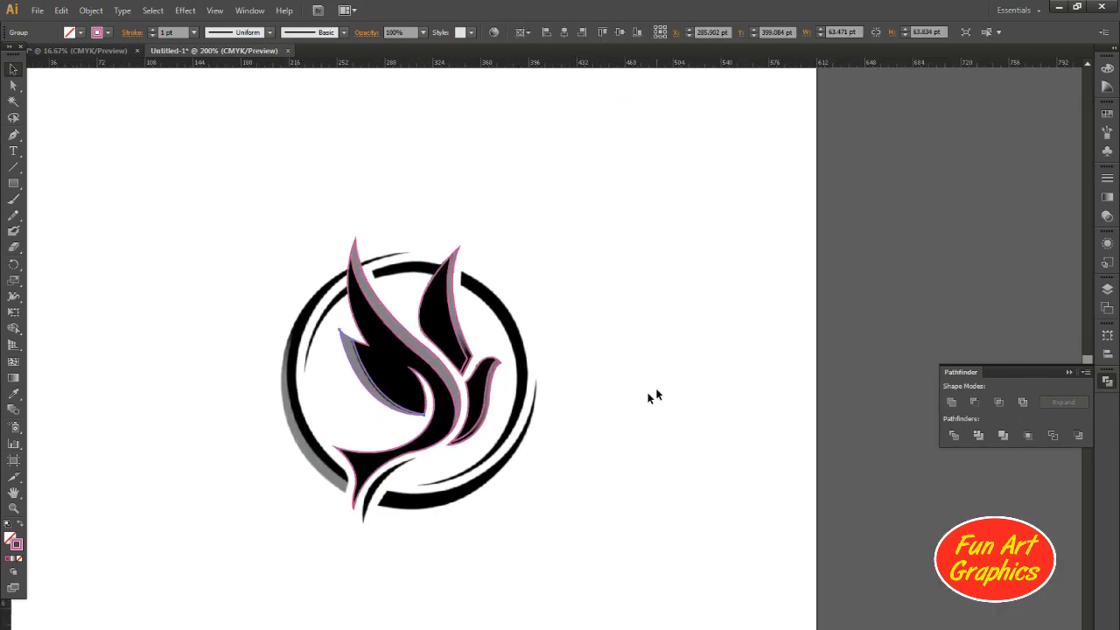
{"action": "left_click", "coordinate": [651, 395]}
Trace the thin curved stripe beneath the tail as a closed Pen tool shape, from its upper end to its bottom tip and back
{"action": "scroll", "coordinate": [495, 506], "scroll_direction": "up", "scroll_amount": 1}
{"action": "left_click_drag", "start_coordinate": [495, 505], "coordinate": [523, 453]}
{"action": "scroll", "coordinate": [429, 474], "scroll_direction": "up", "scroll_amount": 1}
{"action": "key", "text": "p"}
{"action": "left_click", "coordinate": [428, 402]}
{"action": "left_click_drag", "start_coordinate": [323, 526], "coordinate": [338, 624]}
{"action": "left_click", "coordinate": [323, 529], "text": "alt"}
{"action": "key", "text": "Return"}
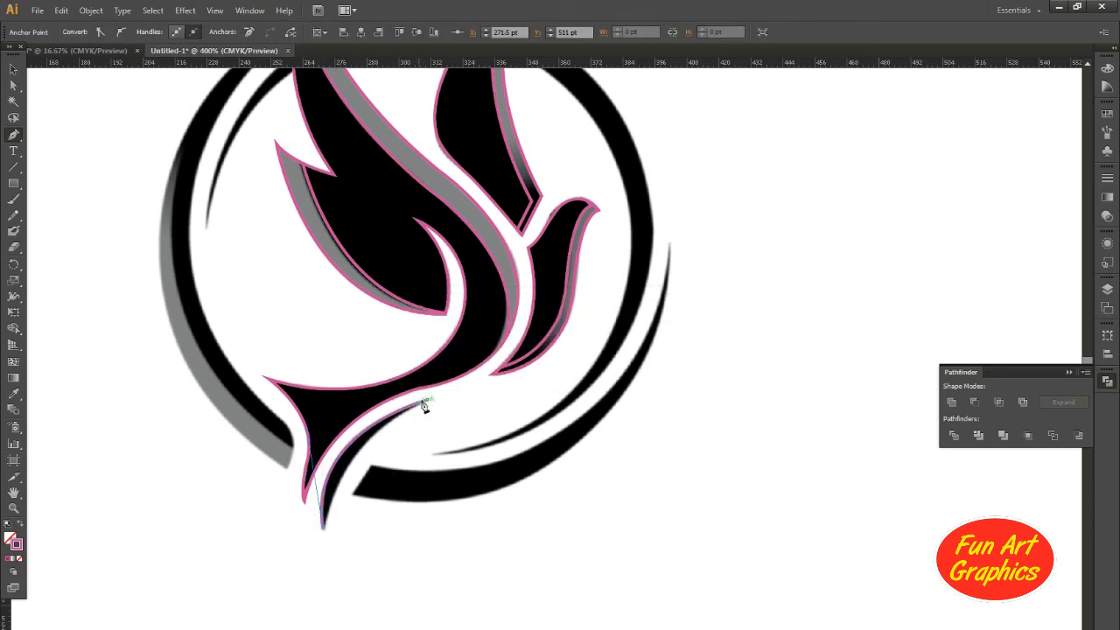
{"action": "left_click_drag", "start_coordinate": [519, 367], "coordinate": [519, 367]}
Trace the ring's lower-right black arc as a closed Pen tool shape, from its blunt end beside the tail to the tapered tip
{"action": "left_click_drag", "start_coordinate": [616, 397], "coordinate": [556, 456]}
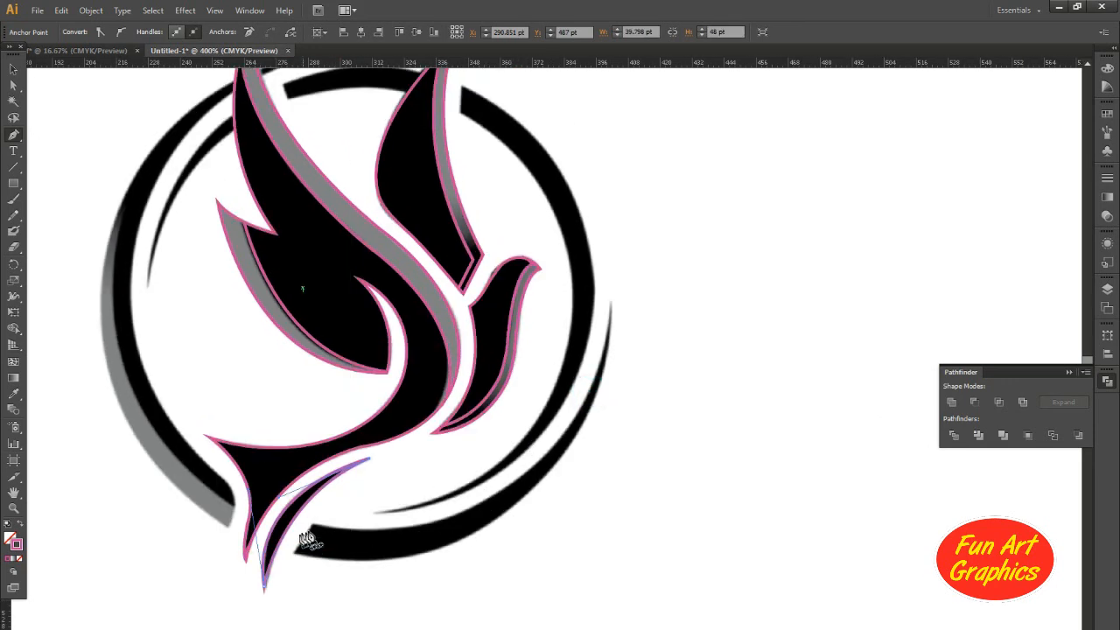
{"action": "left_click", "coordinate": [295, 551]}
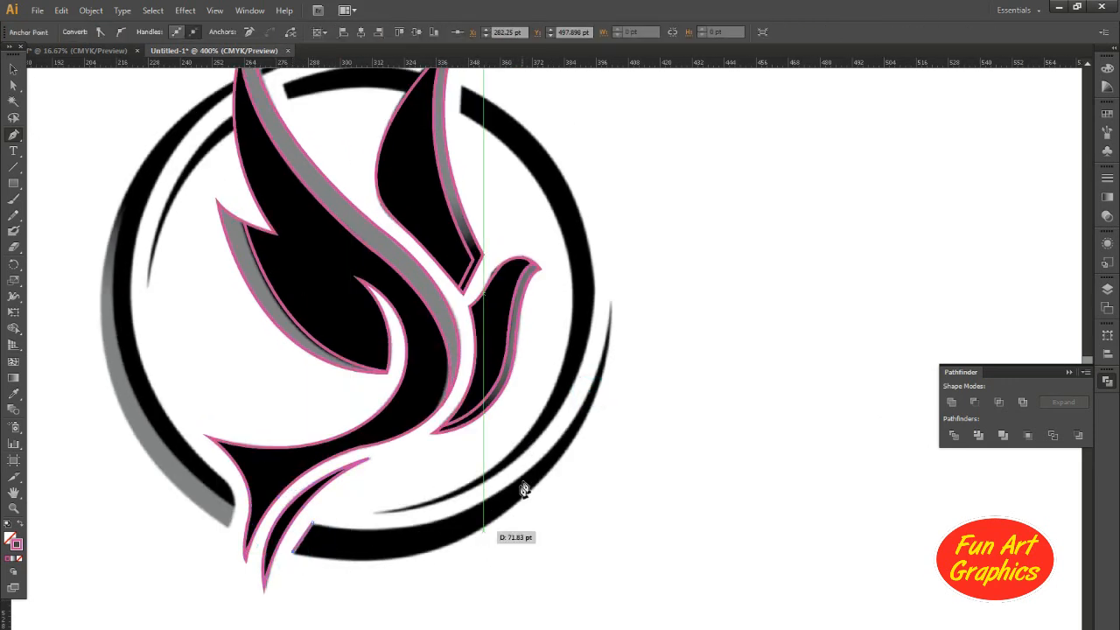
{"action": "left_click_drag", "start_coordinate": [519, 500], "coordinate": [622, 405]}
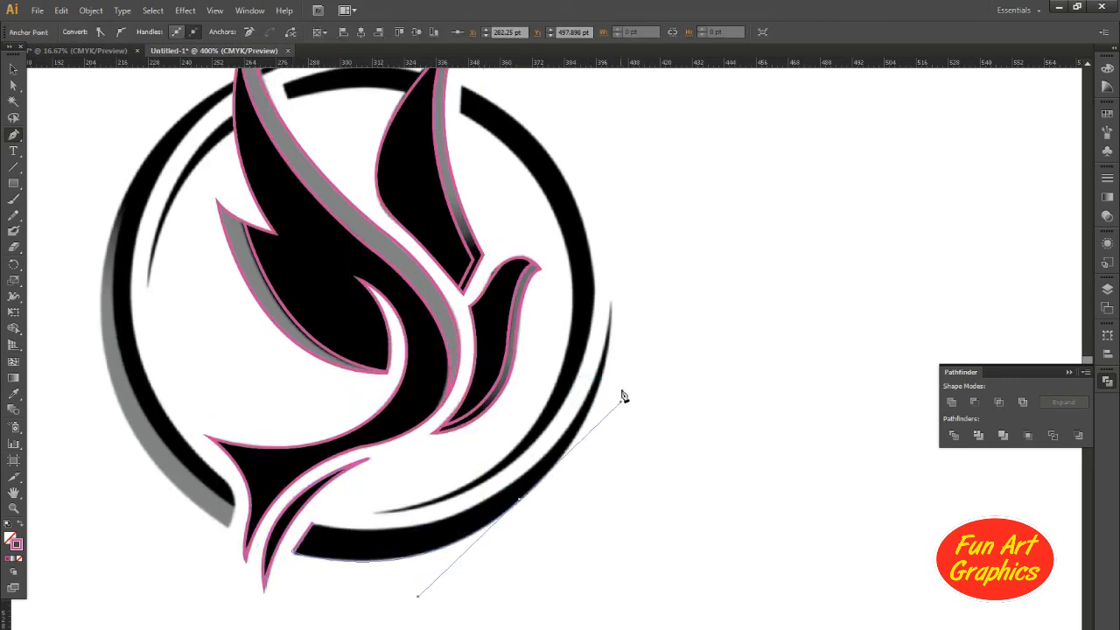
{"action": "left_click", "coordinate": [610, 301]}
{"action": "left_click_drag", "start_coordinate": [607, 277], "coordinate": [607, 275]}
{"action": "left_click", "coordinate": [611, 303]}
{"action": "left_click", "coordinate": [498, 495]}
{"action": "key", "text": "ctrl+z"}
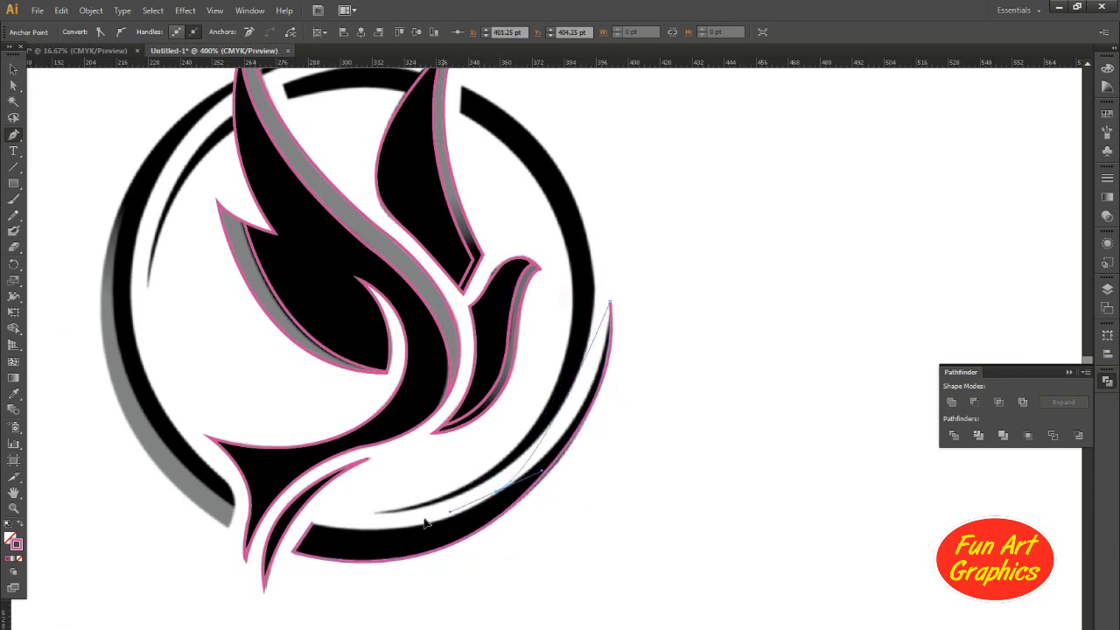
{"action": "left_click_drag", "start_coordinate": [498, 492], "coordinate": [385, 551]}
{"action": "left_click", "coordinate": [313, 523]}
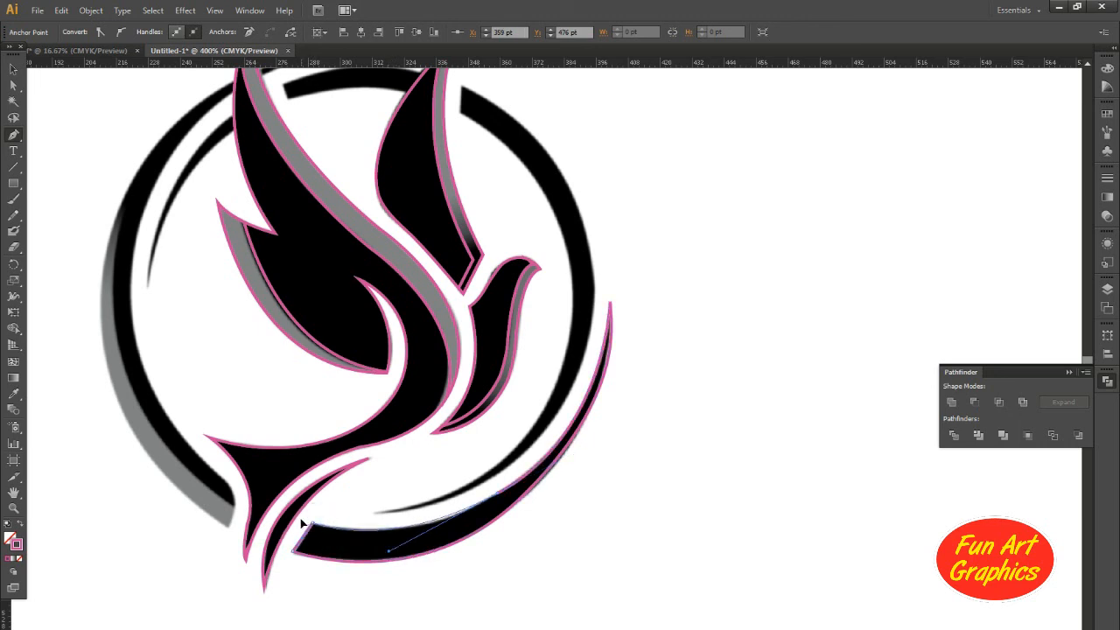
{"action": "left_click", "coordinate": [306, 528]}
{"action": "key", "text": "a"}
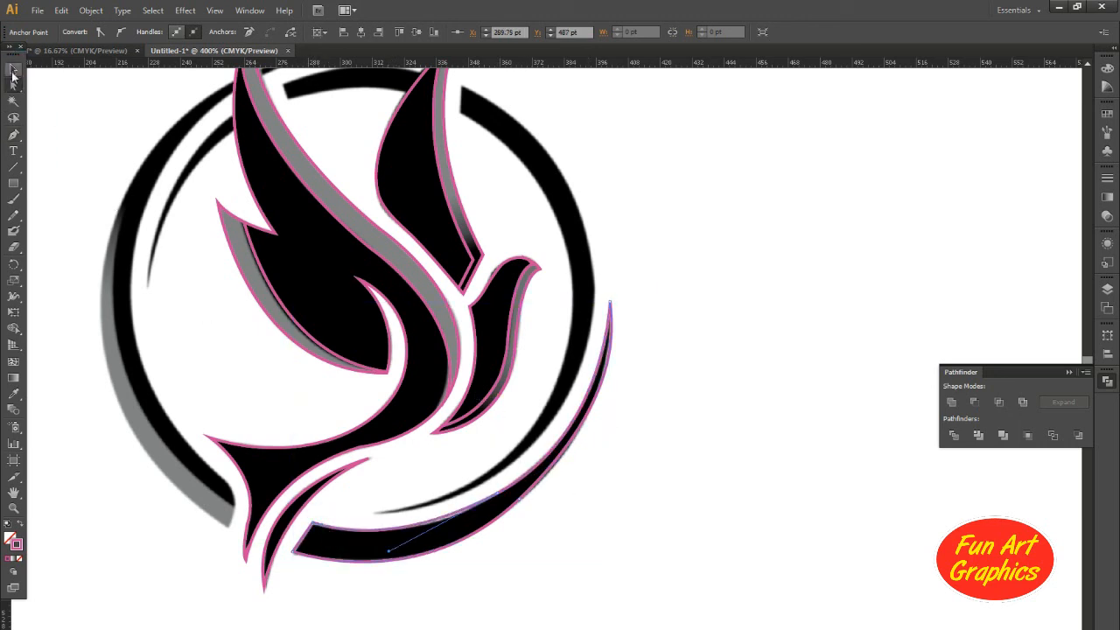
{"action": "left_click", "coordinate": [14, 69]}
{"action": "left_click", "coordinate": [875, 361]}
Trace the ring's large left crescent, including its grey shading, as a closed Pen tool shape
{"action": "scroll", "coordinate": [561, 425], "scroll_direction": "down", "scroll_amount": 1}
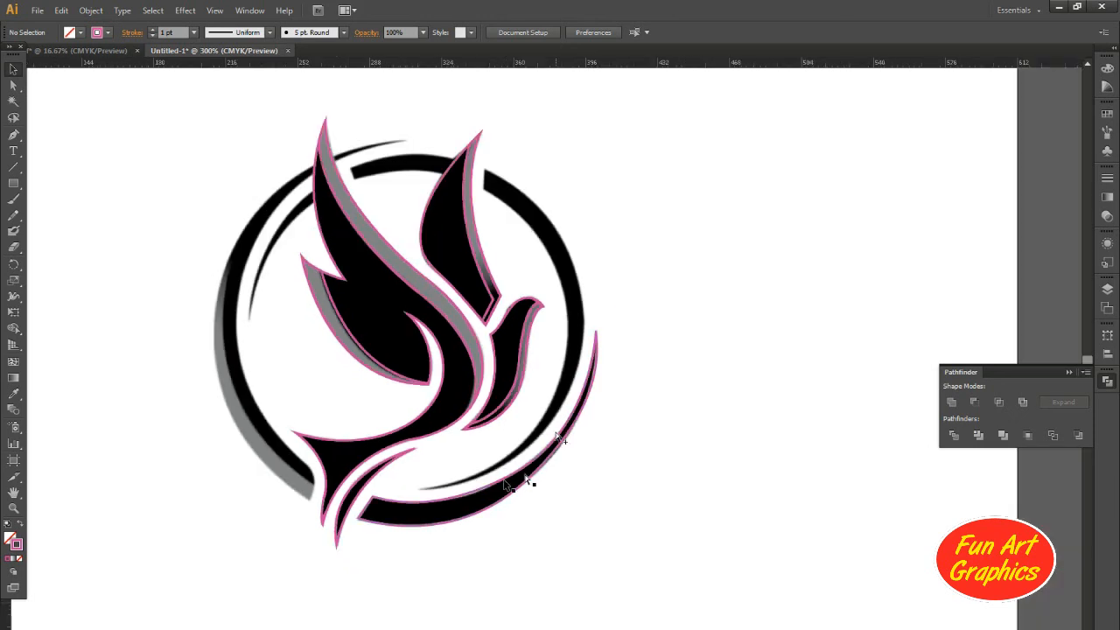
{"action": "left_click_drag", "start_coordinate": [525, 482], "coordinate": [557, 512]}
{"action": "scroll", "coordinate": [360, 250], "scroll_direction": "up", "scroll_amount": 1}
{"action": "left_click_drag", "start_coordinate": [371, 254], "coordinate": [381, 248]}
{"action": "key", "text": "p"}
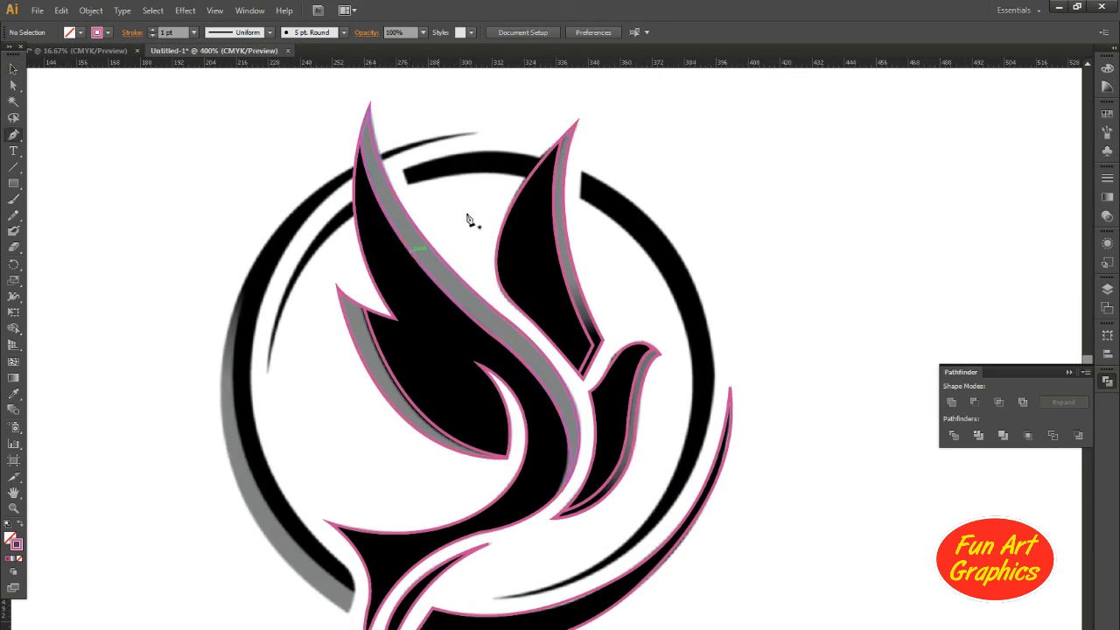
{"action": "left_click_drag", "start_coordinate": [251, 296], "coordinate": [179, 466]}
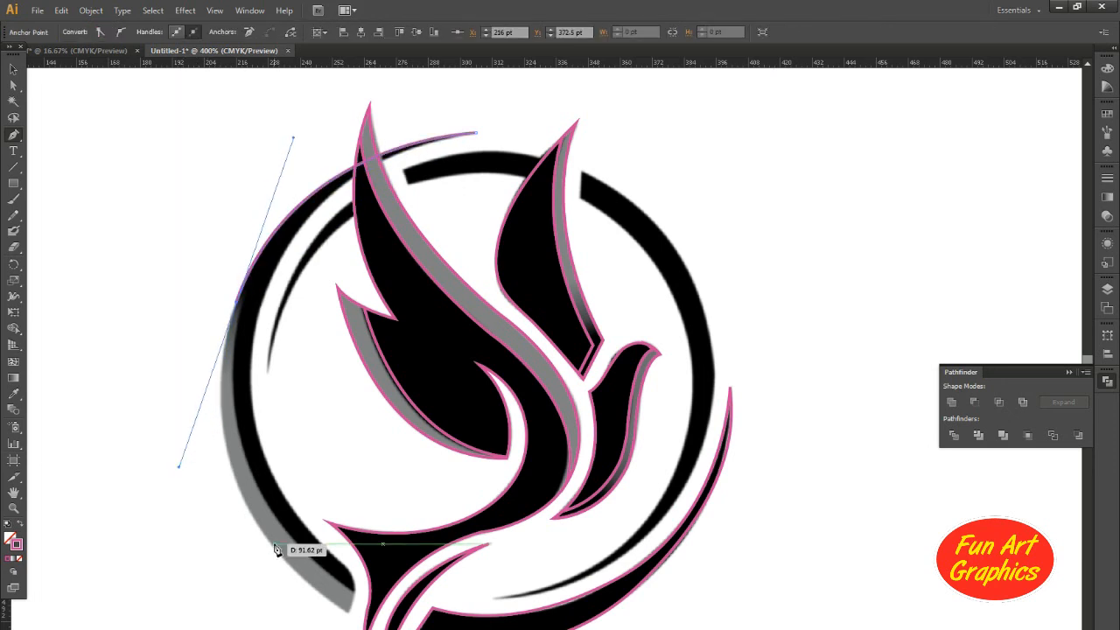
{"action": "left_click_drag", "start_coordinate": [348, 612], "coordinate": [395, 629]}
{"action": "left_click", "coordinate": [348, 611]}
{"action": "left_click_drag", "start_coordinate": [338, 562], "coordinate": [307, 548]}
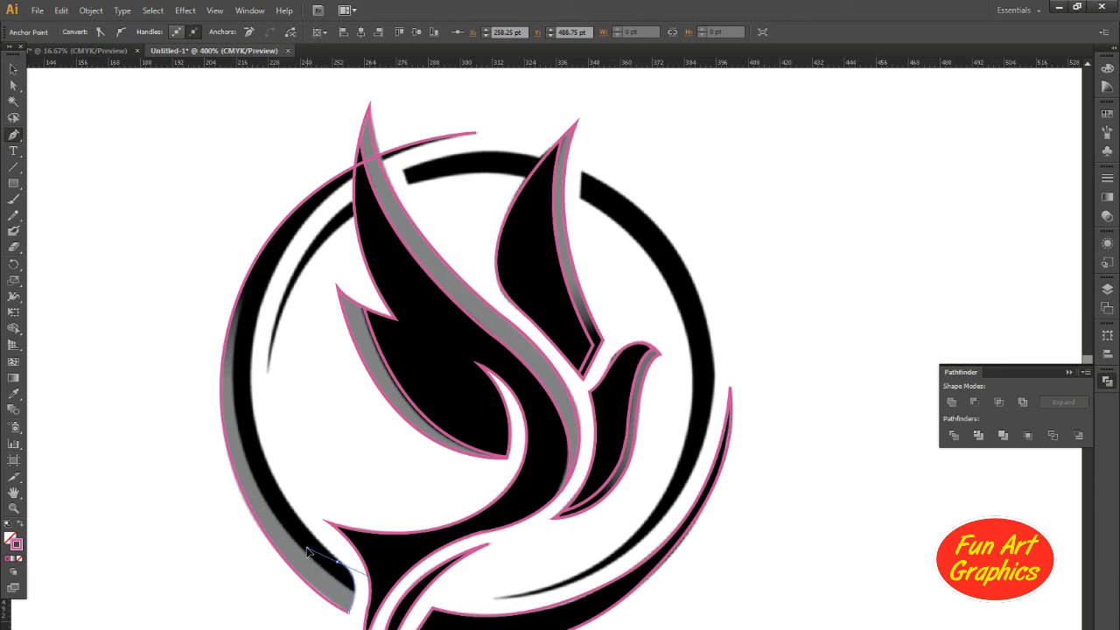
{"action": "left_click_drag", "start_coordinate": [254, 329], "coordinate": [287, 184]}
{"action": "left_click_drag", "start_coordinate": [477, 133], "coordinate": [484, 136]}
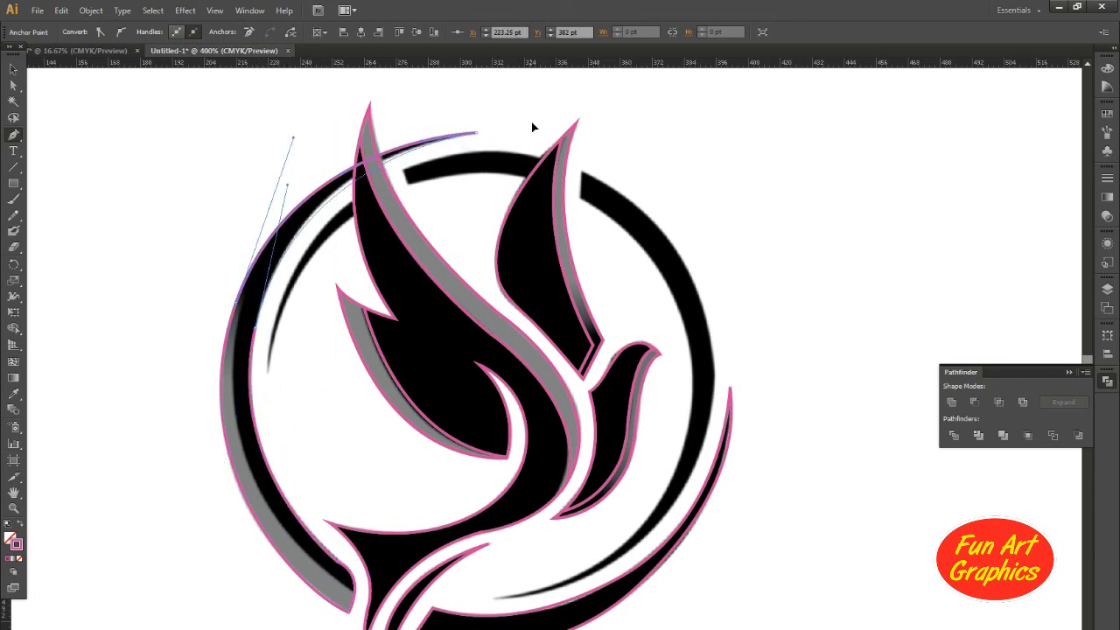
{"action": "left_click", "coordinate": [14, 69]}
{"action": "left_click", "coordinate": [193, 133]}
Trace the thin tapered stripe inside the left crescent as a closed Pen tool shape ending at the large wing
{"action": "scroll", "coordinate": [271, 320], "scroll_direction": "down", "scroll_amount": 1}
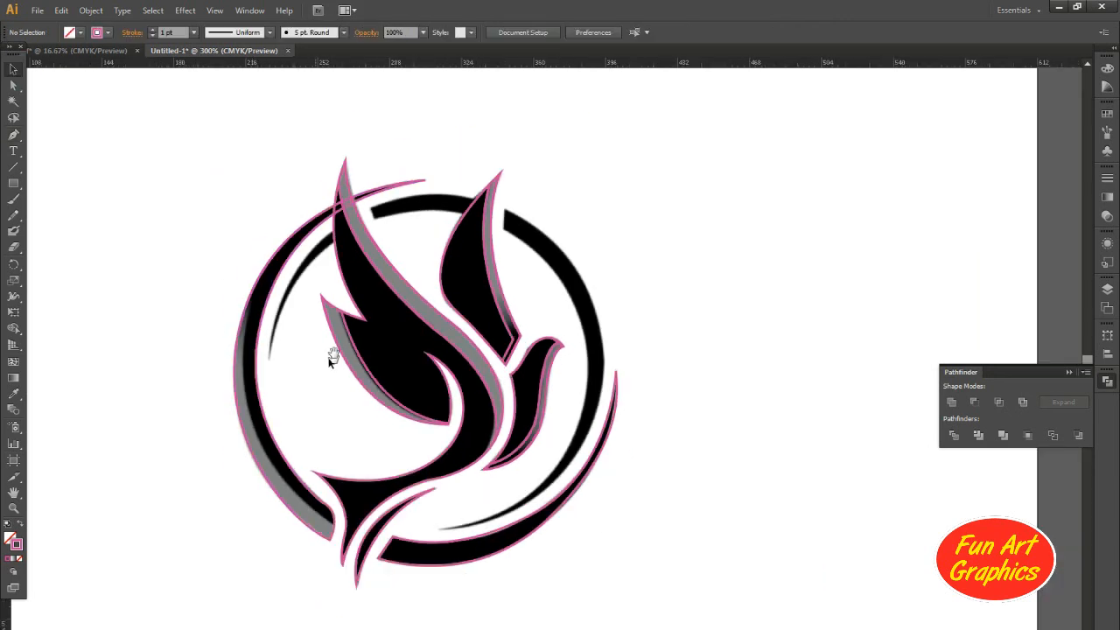
{"action": "left_click_drag", "start_coordinate": [335, 354], "coordinate": [345, 332]}
{"action": "key", "text": "p"}
{"action": "scroll", "coordinate": [321, 228], "scroll_direction": "up", "scroll_amount": 1}
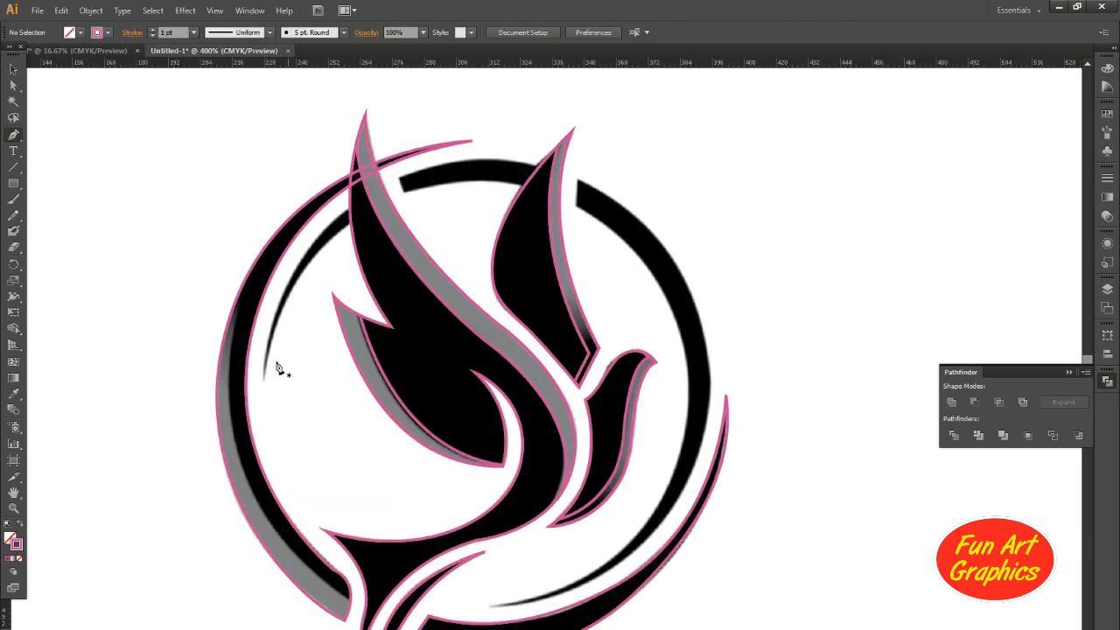
{"action": "left_click", "coordinate": [264, 383]}
{"action": "left_click_drag", "start_coordinate": [349, 223], "coordinate": [396, 213]}
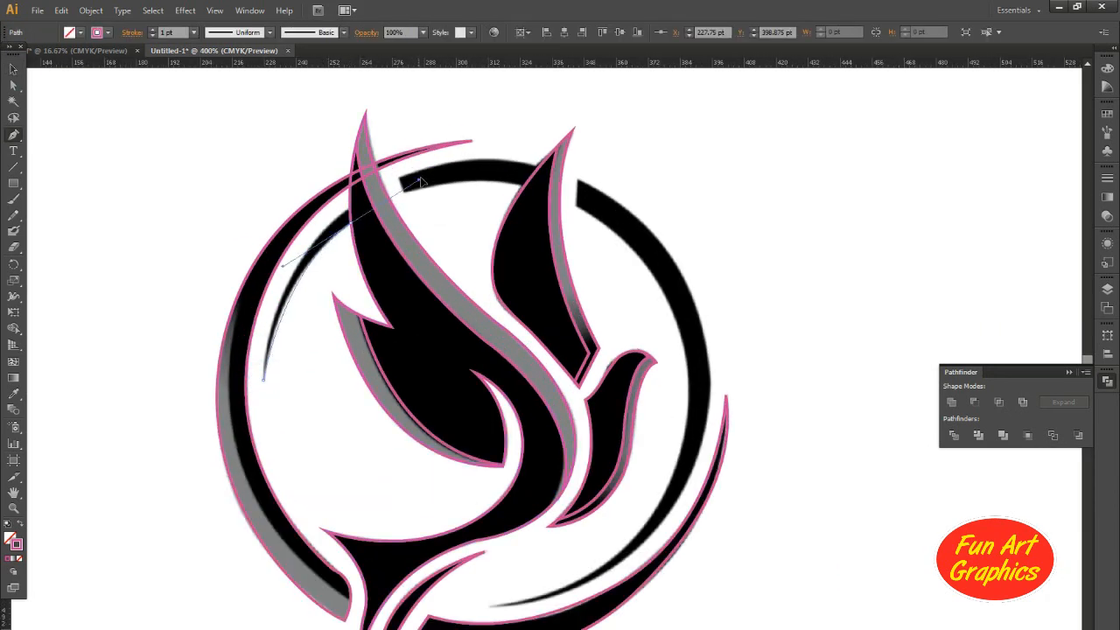
{"action": "left_click", "coordinate": [349, 223]}
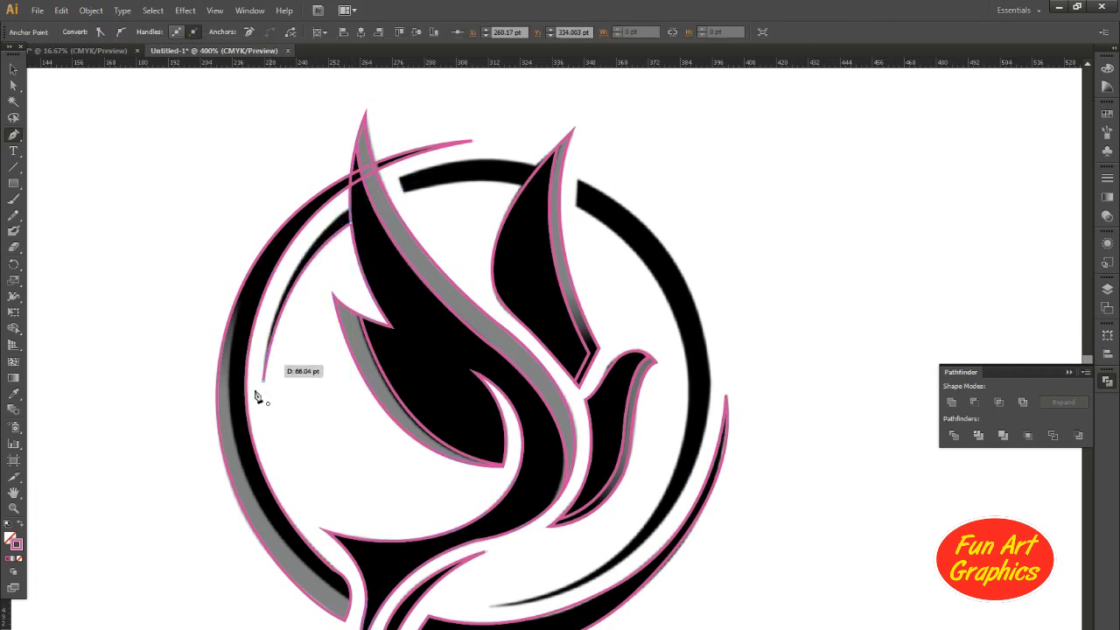
{"action": "left_click_drag", "start_coordinate": [263, 382], "coordinate": [287, 461]}
{"action": "left_click", "coordinate": [13, 69]}
{"action": "left_click", "coordinate": [261, 147]}
Trace the short ring segment between the two wing tips as a closed Pen tool shape
{"action": "left_click_drag", "start_coordinate": [378, 218], "coordinate": [312, 237]}
{"action": "left_click", "coordinate": [338, 210]}
{"action": "left_click", "coordinate": [332, 195]}
{"action": "left_click_drag", "start_coordinate": [472, 184], "coordinate": [523, 201]}
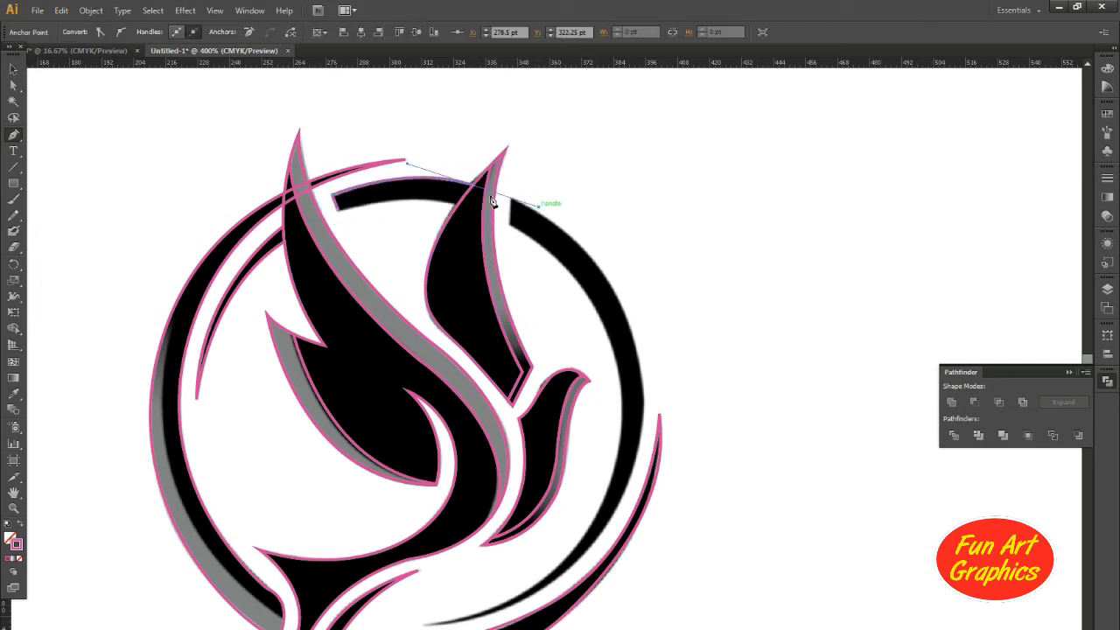
{"action": "left_click", "coordinate": [338, 210]}
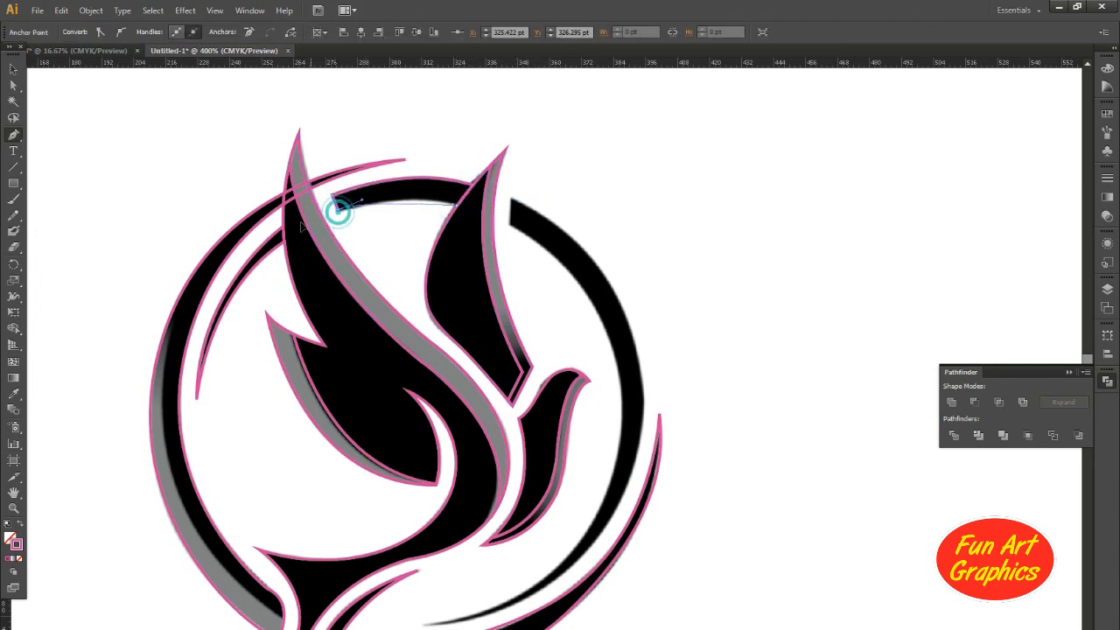
Trace the ring's long right segment, from its blunt upper end down to the tapered lower tip, as a closed Pen tool shape
{"action": "left_click", "coordinate": [511, 197]}
{"action": "left_click", "coordinate": [510, 225]}
{"action": "left_click_drag", "start_coordinate": [620, 370], "coordinate": [617, 408]}
{"action": "left_click_drag", "start_coordinate": [421, 496], "coordinate": [315, 509]}
{"action": "left_click_drag", "start_coordinate": [636, 357], "coordinate": [536, 411]}
{"action": "left_click_drag", "start_coordinate": [538, 332], "coordinate": [560, 106]}
{"action": "left_click_drag", "start_coordinate": [586, 314], "coordinate": [651, 365]}
{"action": "left_click", "coordinate": [469, 174]}
{"action": "key", "text": "ctrl+z"}
{"action": "left_click", "coordinate": [603, 381]}
{"action": "left_click_drag", "start_coordinate": [469, 174], "coordinate": [327, 110]}
{"action": "left_click", "coordinate": [597, 425]}
{"action": "left_click", "coordinate": [789, 263]}
Fill the smaller right wing with the reference's black using the Eyedropper, removing its pink outline
{"action": "key", "text": "ctrl+minus"}
{"action": "left_click_drag", "start_coordinate": [502, 294], "coordinate": [525, 260]}
{"action": "left_click", "coordinate": [452, 234]}
{"action": "key", "text": "i"}
{"action": "left_click", "coordinate": [475, 258]}
{"action": "left_click", "coordinate": [16, 70]}
{"action": "left_click", "coordinate": [344, 134]}
Turn the small wing's shading strip into a solid grey fill with no stroke
{"action": "left_click", "coordinate": [498, 249]}
{"action": "left_click", "coordinate": [1108, 114]}
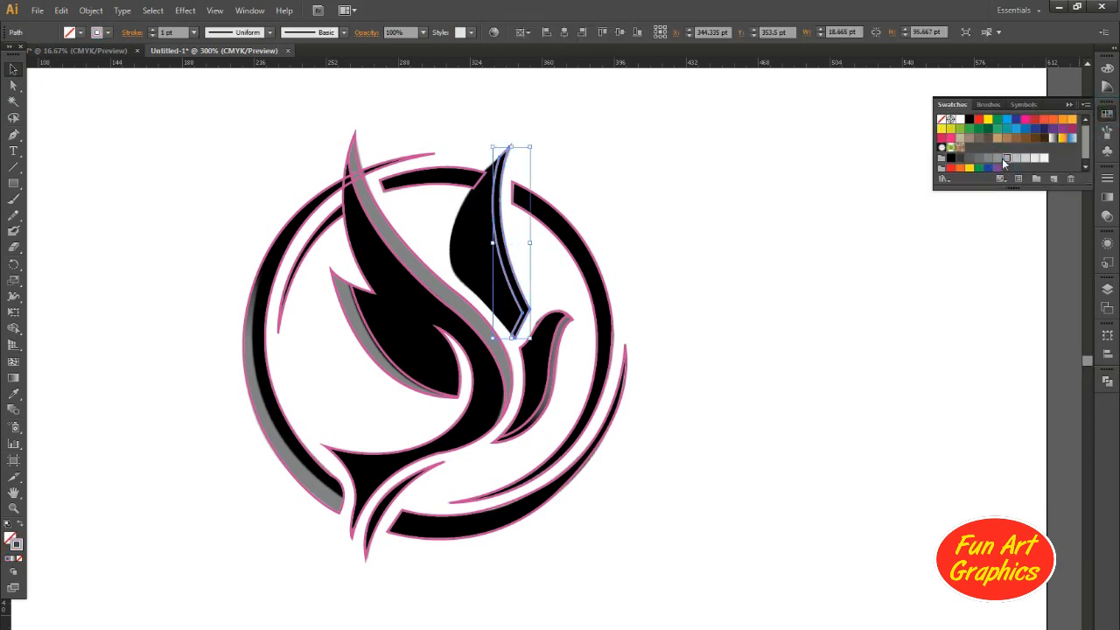
{"action": "left_click", "coordinate": [22, 524]}
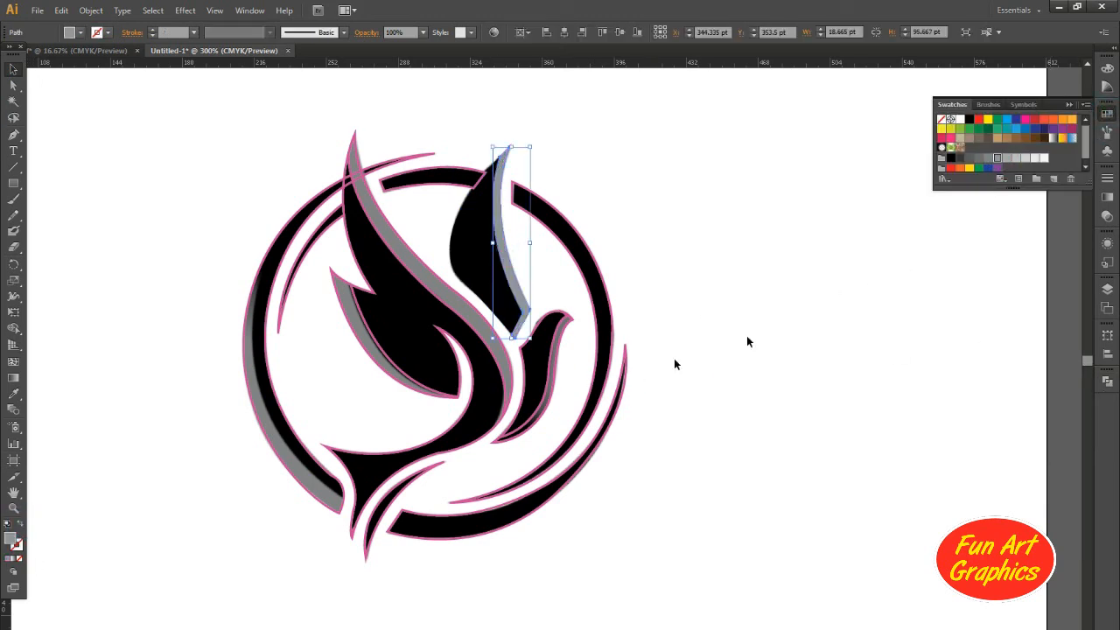
Apply a linear fade-to-transparent gradient to the small wing's shading strip and recolour its opaque stop grey
{"action": "left_click", "coordinate": [517, 275]}
{"action": "left_click", "coordinate": [1107, 197]}
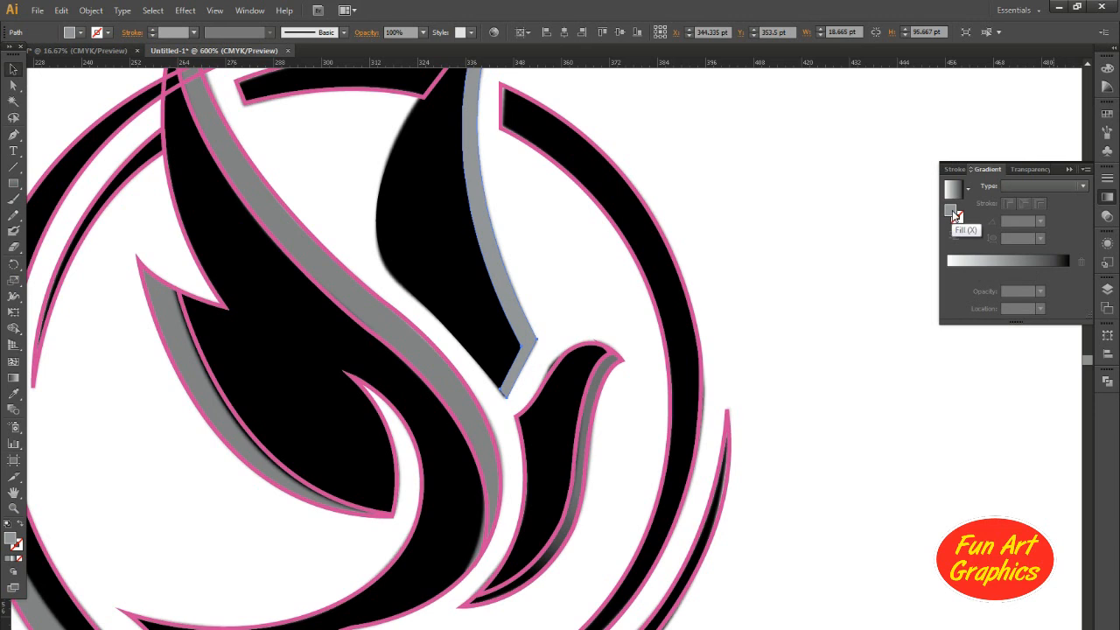
{"action": "left_click", "coordinate": [960, 267]}
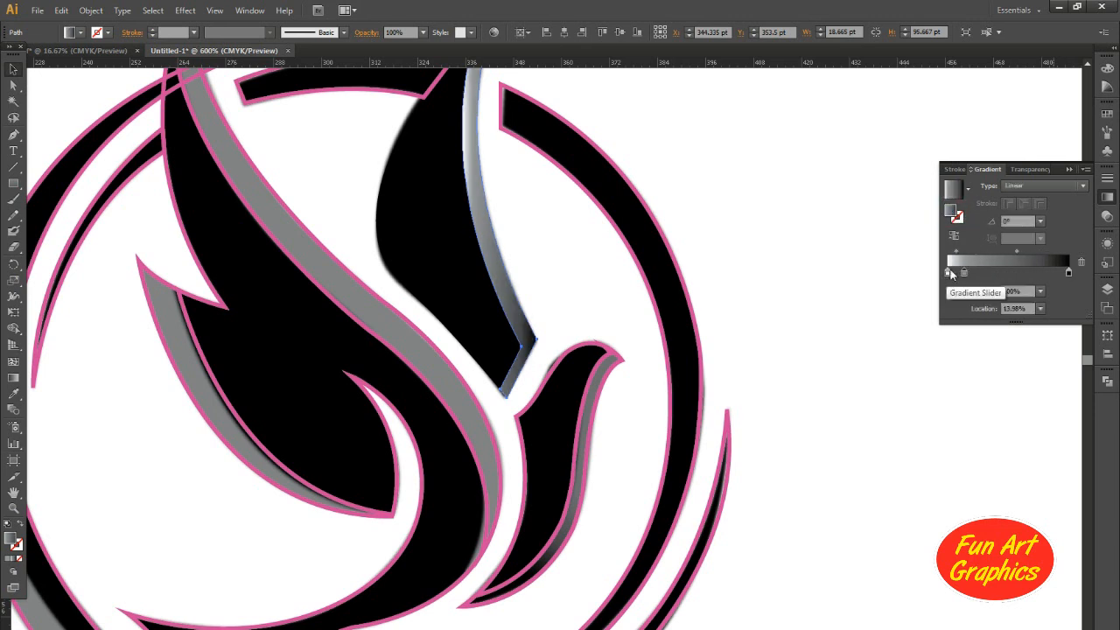
{"action": "left_click", "coordinate": [968, 188]}
{"action": "left_click", "coordinate": [897, 259]}
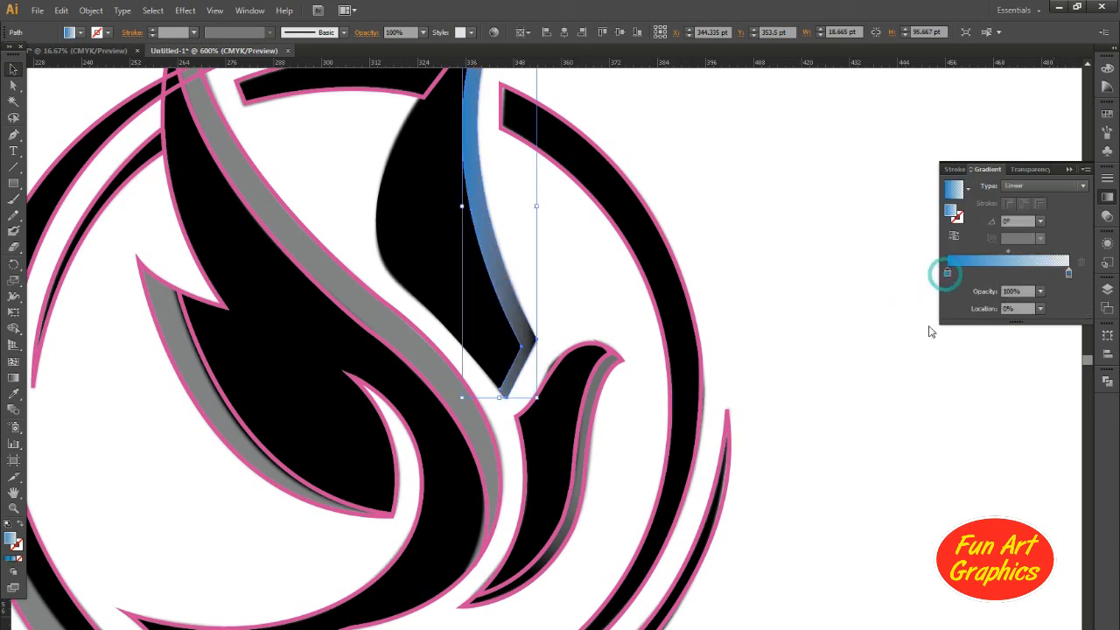
{"action": "double_click", "coordinate": [1068, 273]}
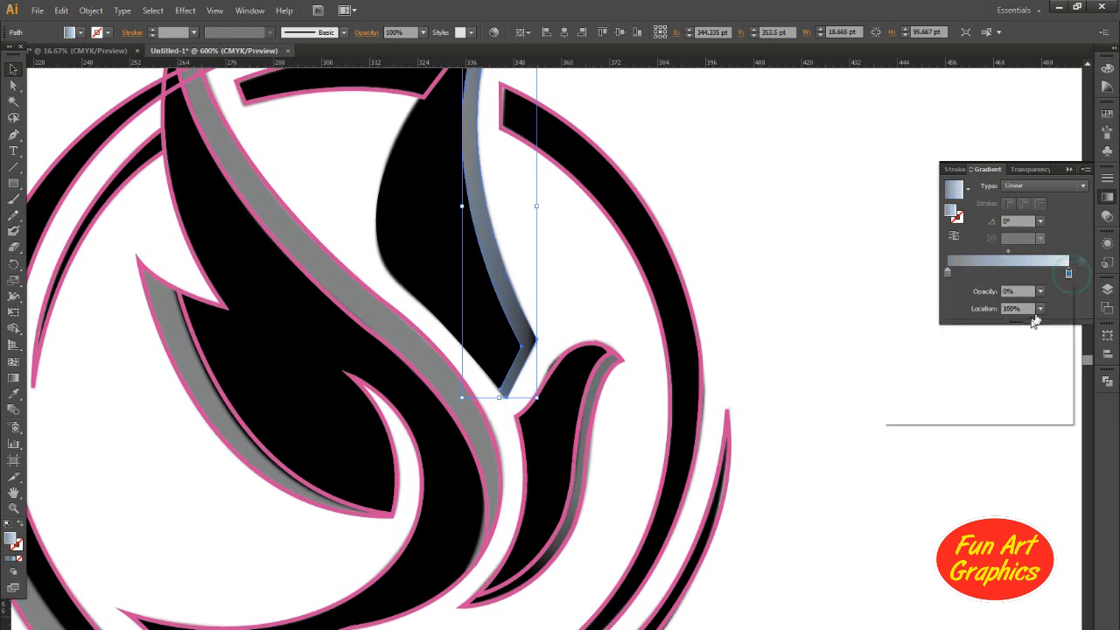
{"action": "left_click", "coordinate": [915, 315]}
Redraw the gradient lengthwise down the small wing's shading strip so the grey fades toward its lower end
{"action": "left_click", "coordinate": [553, 326]}
{"action": "mouse_move", "coordinate": [492, 190]}
{"action": "left_mouse_down"}
{"action": "mouse_move", "coordinate": [523, 336]}
{"action": "mouse_move", "coordinate": [514, 344]}
{"action": "left_mouse_up"}
{"action": "scroll", "coordinate": [533, 318], "scroll_direction": "down", "scroll_amount": 2}
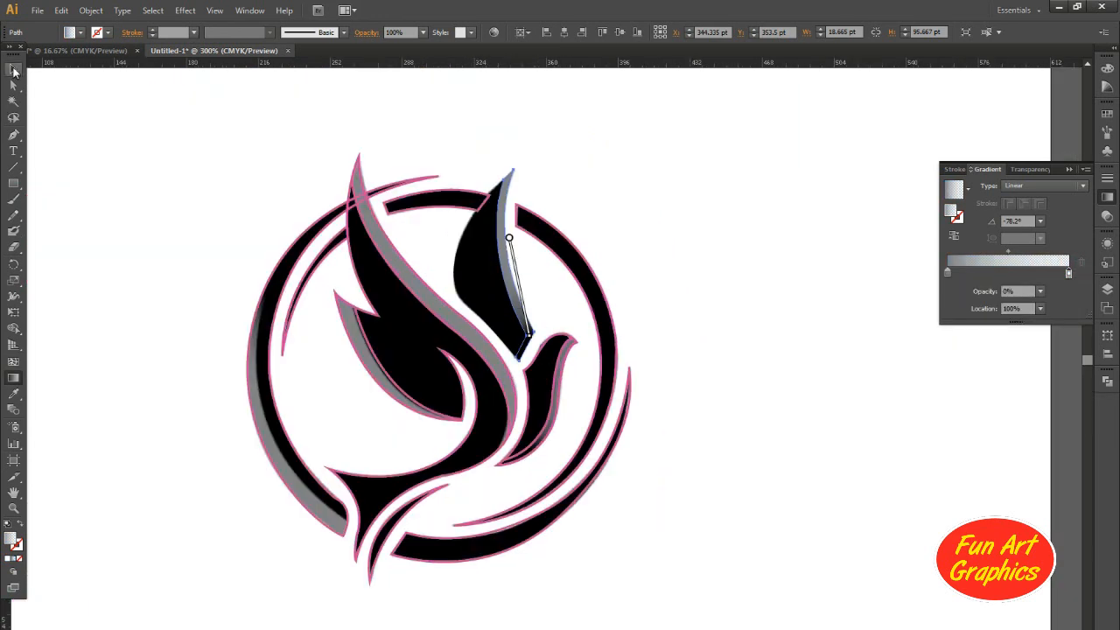
{"action": "left_click", "coordinate": [13, 69]}
{"action": "left_click", "coordinate": [528, 317]}
Fill the large wing and body shape with black sampled by the Eyedropper, removing its pink outline
{"action": "scroll", "coordinate": [528, 320], "scroll_direction": "down", "scroll_amount": 1}
{"action": "scroll", "coordinate": [500, 343], "scroll_direction": "up", "scroll_amount": 1}
{"action": "left_click", "coordinate": [496, 344]}
{"action": "left_click", "coordinate": [435, 328]}
{"action": "left_click", "coordinate": [392, 299]}
{"action": "key", "text": "i"}
{"action": "left_click", "coordinate": [427, 306]}
{"action": "left_click", "coordinate": [14, 69]}
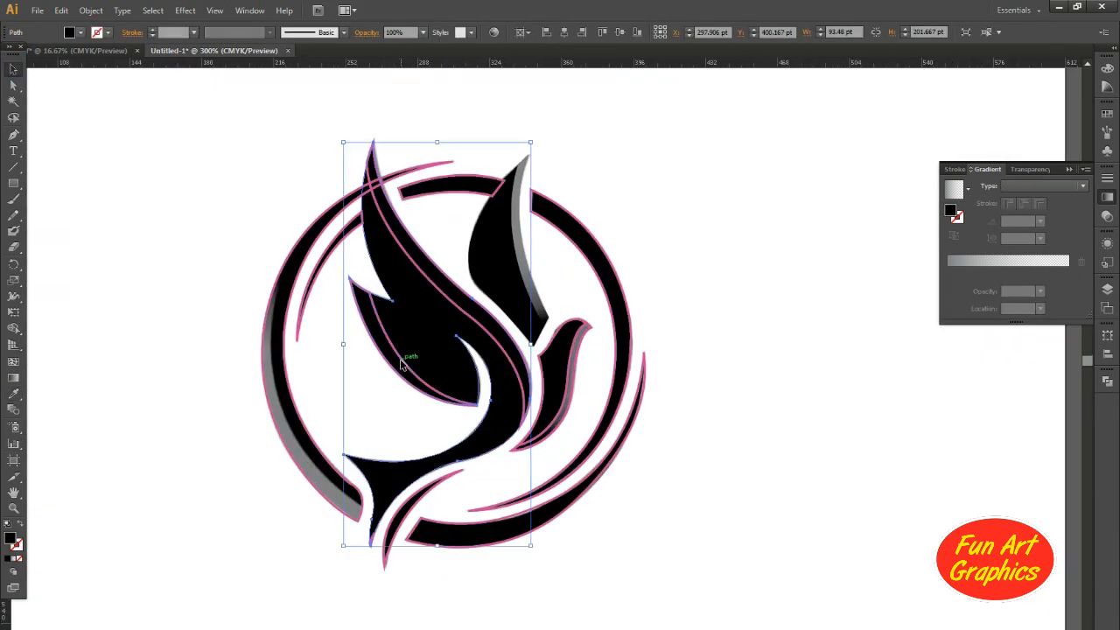
Copy the small wing strip's grey gradient onto the lower feather's shading strip with the Eyedropper
{"action": "left_click", "coordinate": [511, 254]}
{"action": "key", "text": "i"}
{"action": "left_click", "coordinate": [515, 249]}
{"action": "left_click", "coordinate": [14, 69]}
{"action": "left_click", "coordinate": [277, 143]}
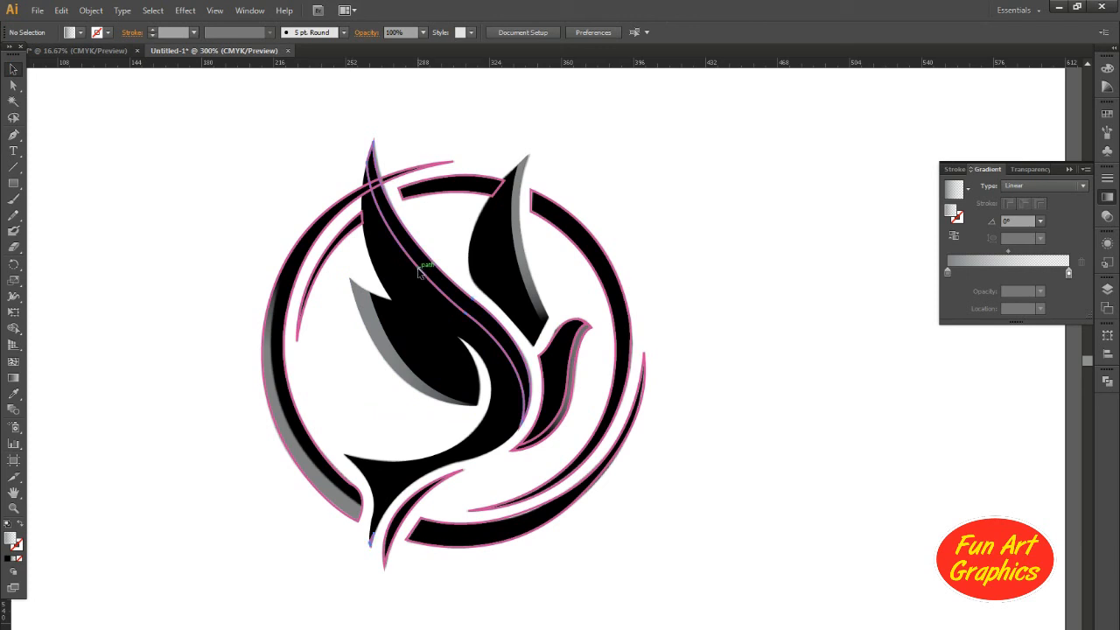
Apply the sampled grey gradient to the long shading strip along the large wing and body
{"action": "left_click", "coordinate": [424, 267]}
{"action": "key", "text": "i"}
{"action": "left_click", "coordinate": [14, 69]}
{"action": "left_click", "coordinate": [293, 160]}
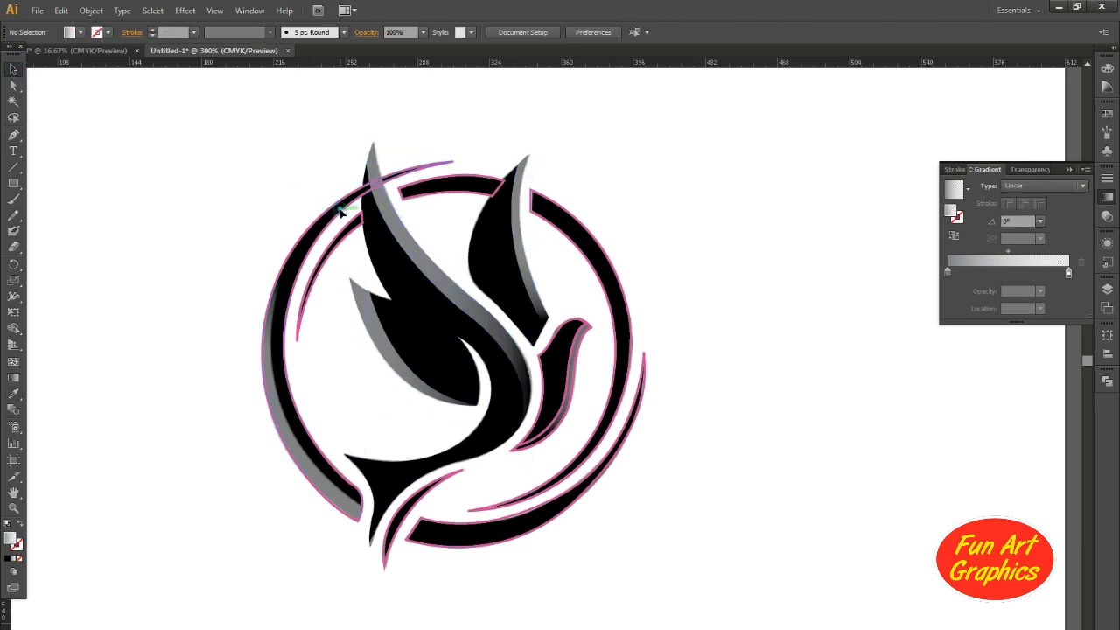
{"action": "left_click", "coordinate": [341, 211]}
{"action": "key", "text": "i"}
{"action": "left_click", "coordinate": [292, 256]}
{"action": "key", "text": "ctrl+z"}
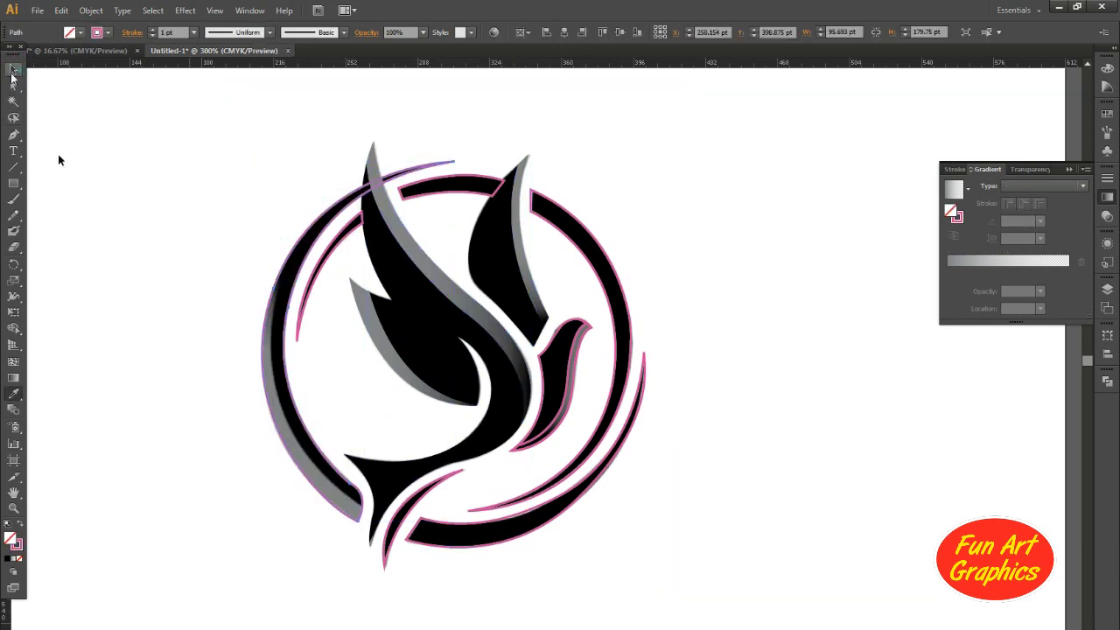
Copy the left ring crescent slightly to the right and subtract it from the crescent with Pathfinder Minus Front to form its shading strip
{"action": "left_click", "coordinate": [12, 73]}
{"action": "scroll", "coordinate": [351, 492], "scroll_direction": "up", "scroll_amount": 1}
{"action": "left_click_drag", "start_coordinate": [329, 462], "coordinate": [346, 447]}
{"action": "left_click", "coordinate": [341, 523]}
{"action": "left_click", "coordinate": [358, 506]}
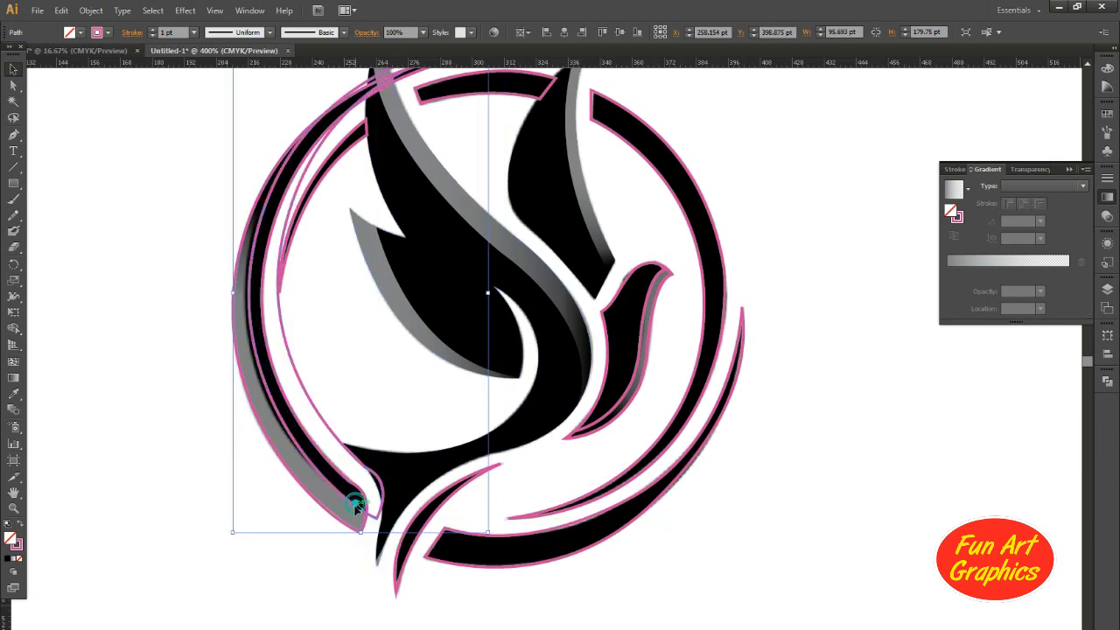
{"action": "left_click", "coordinate": [342, 522], "text": "shift"}
{"action": "left_click", "coordinate": [1108, 383]}
{"action": "left_click", "coordinate": [974, 402]}
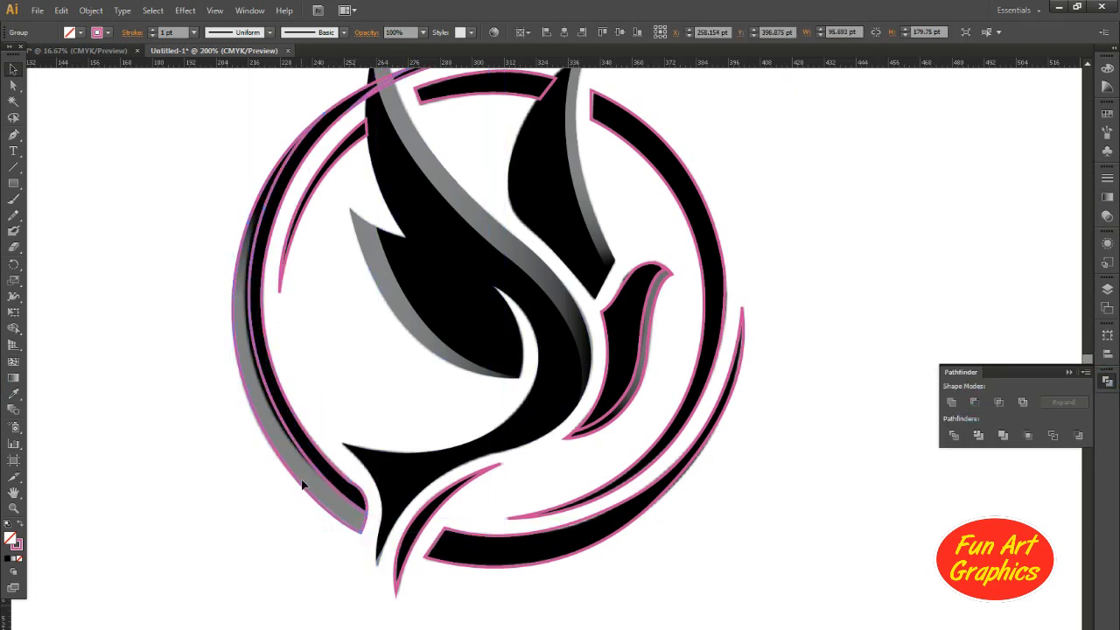
Fill the left ring crescent with black sampled from the dove's body
{"action": "scroll", "coordinate": [300, 482], "scroll_direction": "down", "scroll_amount": 2}
{"action": "left_click", "coordinate": [268, 294]}
{"action": "scroll", "coordinate": [306, 324], "scroll_direction": "up", "scroll_amount": 1}
{"action": "left_click", "coordinate": [300, 309]}
{"action": "key", "text": "i"}
{"action": "left_click", "coordinate": [465, 303]}
{"action": "left_click", "coordinate": [16, 73]}
{"action": "left_click", "coordinate": [285, 161]}
Isolate the subtracted crescent group and delete its leftover upper pieces, keeping only the shading strip along the outer edge
{"action": "left_click_drag", "start_coordinate": [301, 305], "coordinate": [298, 272]}
{"action": "double_click", "coordinate": [383, 219]}
{"action": "double_click", "coordinate": [390, 199]}
{"action": "double_click", "coordinate": [308, 258]}
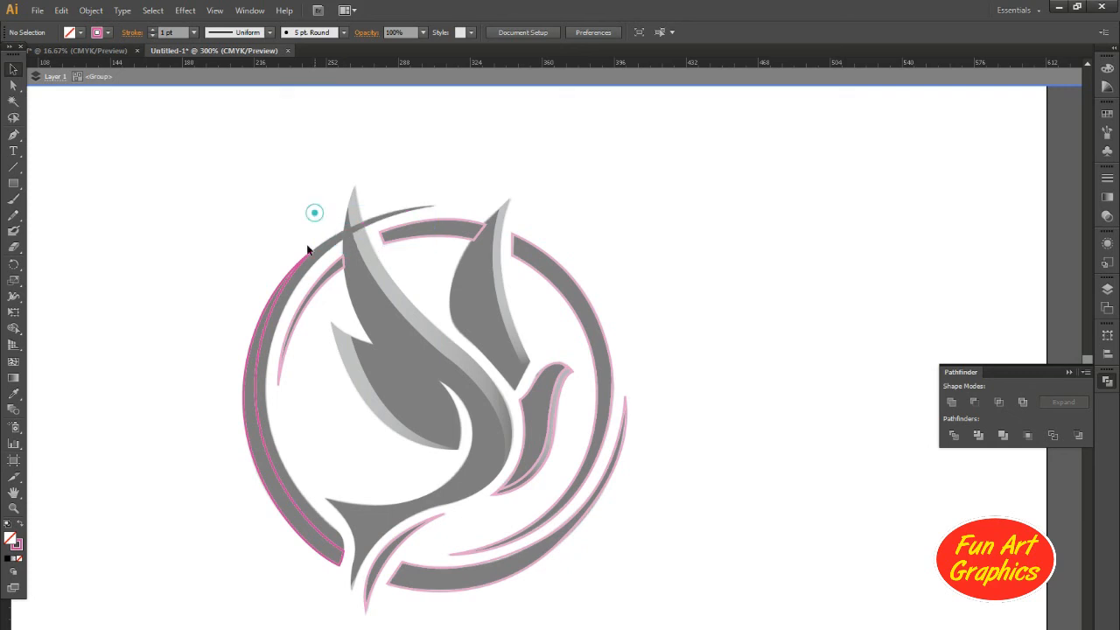
{"action": "double_click", "coordinate": [314, 217]}
Fill the crescent's shading strip with the grey gradient sampled from the dove's shading
{"action": "left_click", "coordinate": [299, 269]}
{"action": "key", "text": "i"}
{"action": "left_click_drag", "start_coordinate": [334, 489], "coordinate": [330, 453]}
{"action": "left_click", "coordinate": [457, 465]}
{"action": "left_click", "coordinate": [12, 70]}
{"action": "left_click", "coordinate": [214, 245]}
Redirect the gradient along the crescent's shading strip so the grey lower part fades into black toward the top
{"action": "left_click", "coordinate": [267, 280]}
{"action": "left_click", "coordinate": [266, 275]}
{"action": "key", "text": "i"}
{"action": "left_click", "coordinate": [382, 377]}
{"action": "left_click_drag", "start_coordinate": [323, 420], "coordinate": [321, 382]}
{"action": "left_click", "coordinate": [20, 71]}
{"action": "key", "text": "g"}
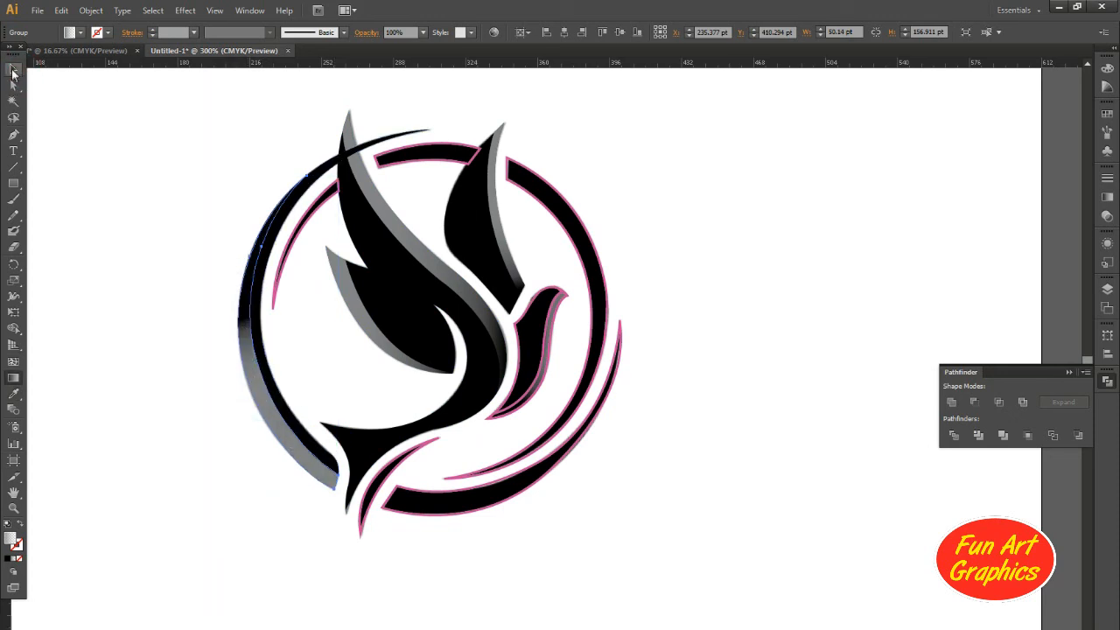
{"action": "left_click", "coordinate": [120, 111]}
Fill the thin curved stripe beneath the tail with black sampled from the body
{"action": "left_click_drag", "start_coordinate": [438, 317], "coordinate": [391, 335]}
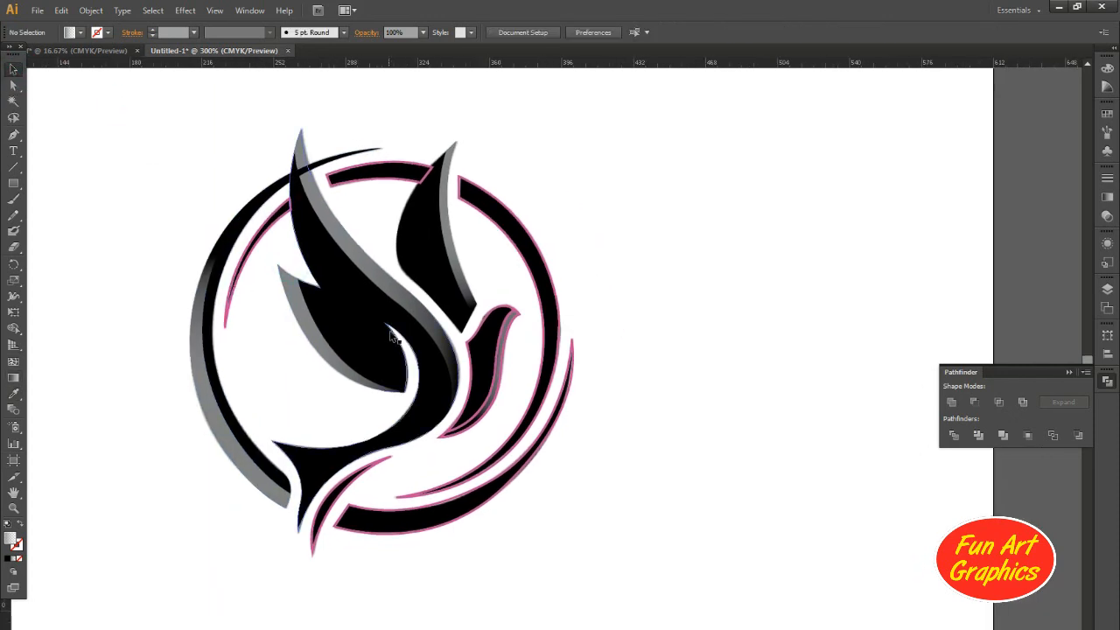
{"action": "left_click", "coordinate": [393, 470]}
{"action": "key", "text": "i"}
{"action": "left_click", "coordinate": [411, 420]}
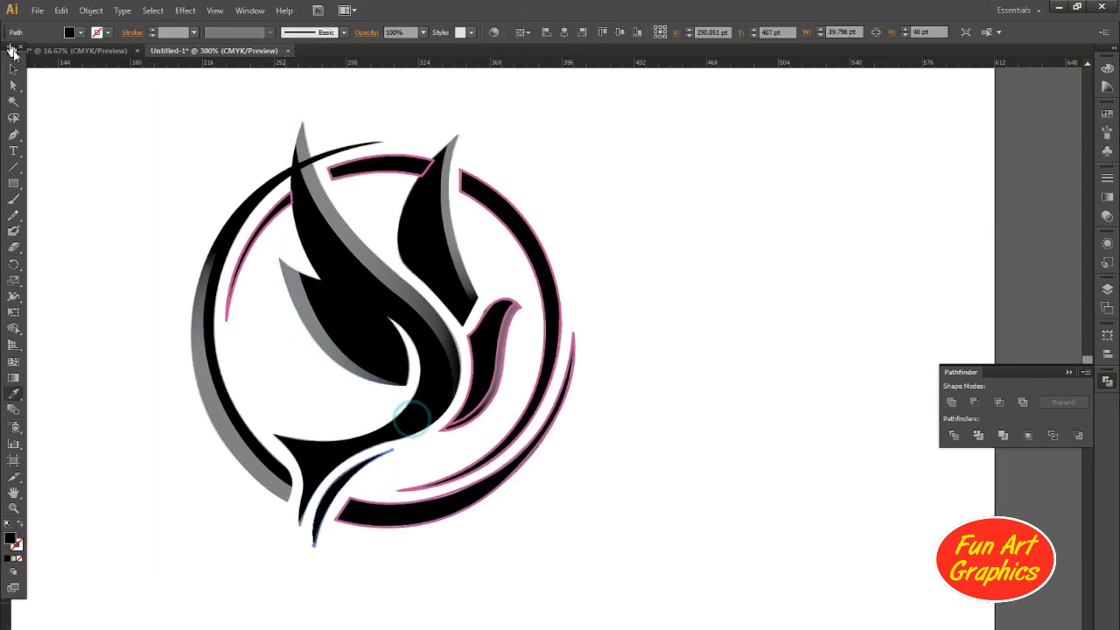
Fill the inner left stripe, the top and right ring segments and the lower arc together with black sampled from the body
{"action": "left_click", "coordinate": [274, 218]}
{"action": "left_click", "coordinate": [275, 212]}
{"action": "left_click", "coordinate": [391, 175], "text": "shift"}
{"action": "left_click", "coordinate": [479, 179], "text": "shift"}
{"action": "left_click", "coordinate": [500, 479], "text": "shift"}
{"action": "key", "text": "i"}
{"action": "left_click", "coordinate": [364, 309]}
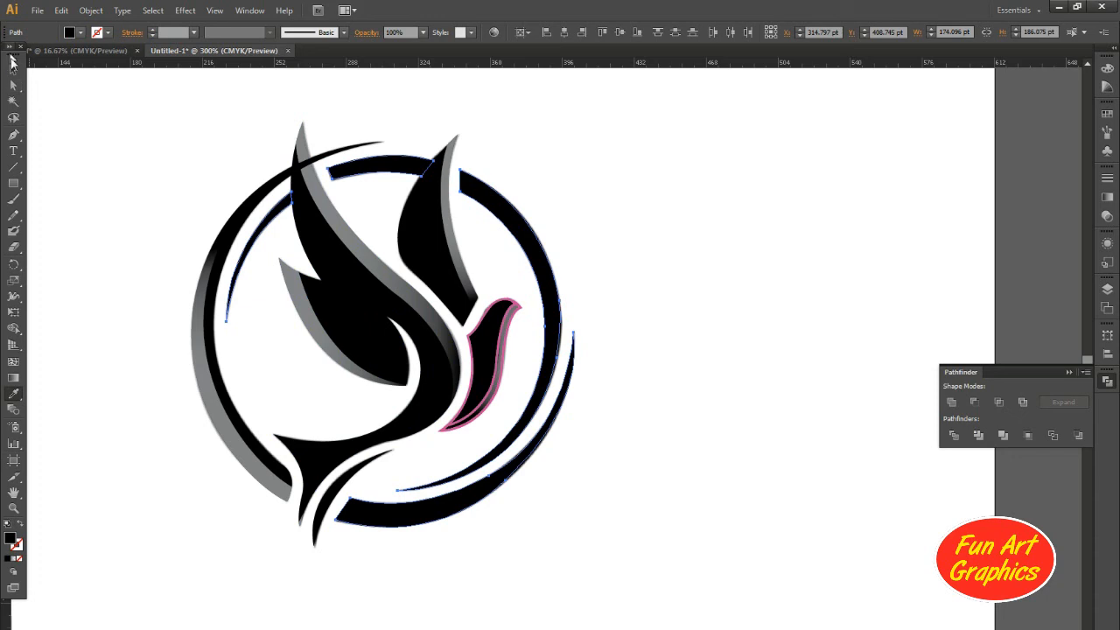
Fill the dove's head and breast shape with black sampled from the body
{"action": "left_click", "coordinate": [12, 67]}
{"action": "left_click", "coordinate": [228, 110]}
{"action": "left_click", "coordinate": [480, 319]}
{"action": "key", "text": "i"}
{"action": "left_click", "coordinate": [364, 298]}
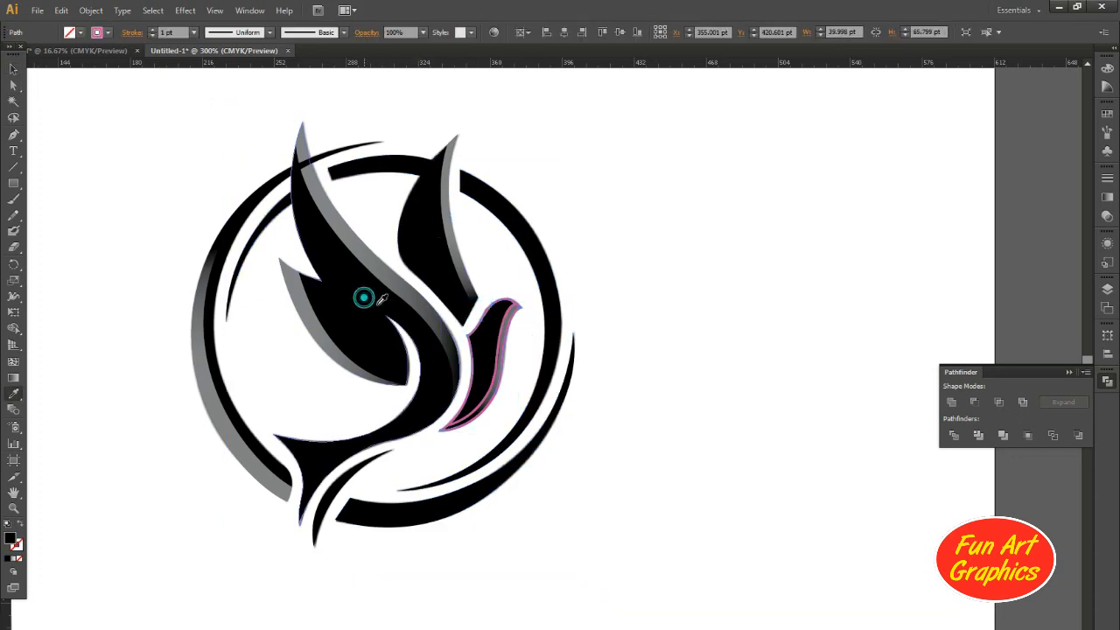
Fill the shading strip along the dove's head and breast with the grey gradient sampled from the right wing's shading
{"action": "left_click", "coordinate": [15, 68]}
{"action": "left_click", "coordinate": [304, 138]}
{"action": "left_click", "coordinate": [506, 335]}
{"action": "left_click", "coordinate": [501, 343]}
{"action": "key", "text": "i"}
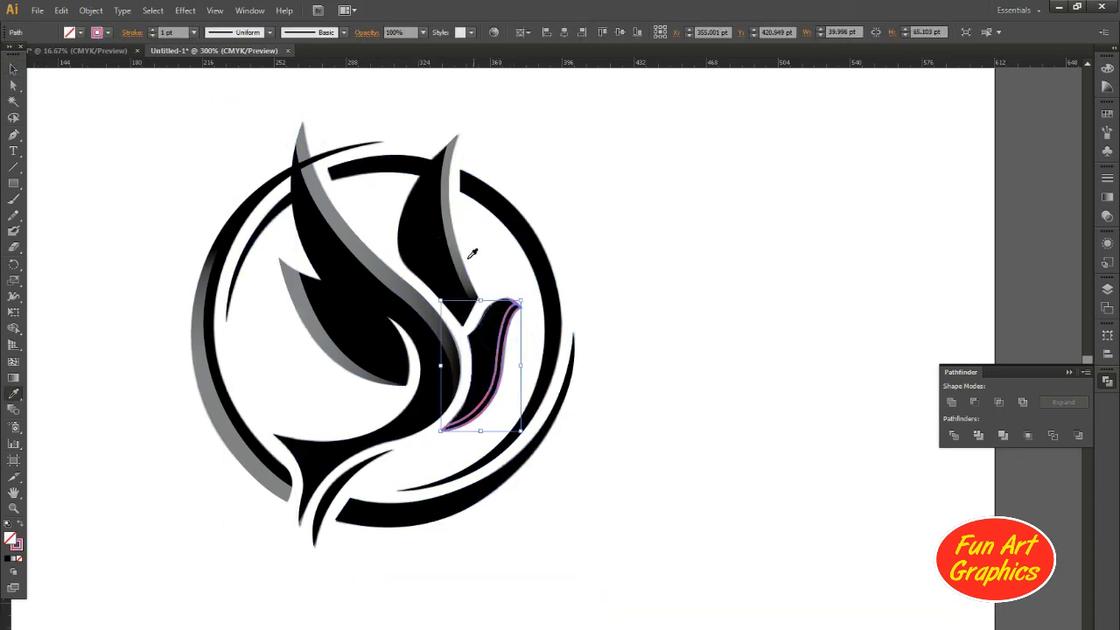
{"action": "left_click", "coordinate": [467, 259]}
Redirect the gradient on the head's shading strip so the grey fades into black toward the lower tip of the breast
{"action": "key", "text": "g"}
{"action": "left_click_drag", "start_coordinate": [434, 432], "coordinate": [480, 375]}
{"action": "left_click_drag", "start_coordinate": [488, 413], "coordinate": [472, 407]}
{"action": "left_click", "coordinate": [14, 69]}
Move the reference image out from under the traced logo and place it to the left of the tracing
{"action": "left_click", "coordinate": [518, 362]}
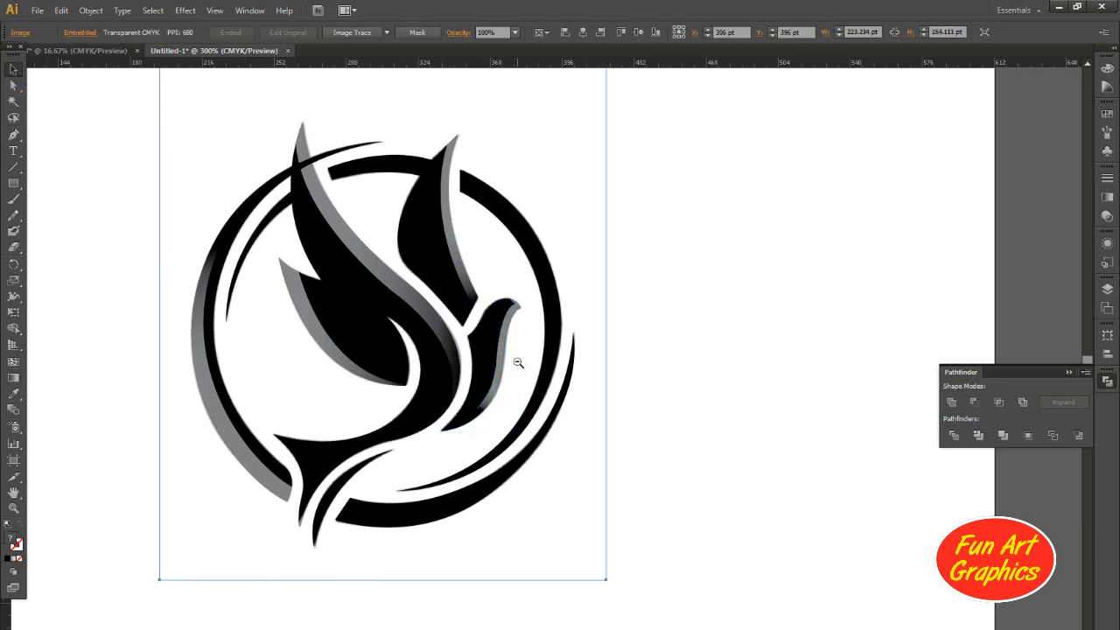
{"action": "key", "text": "ctrl+minus"}
{"action": "left_click", "coordinate": [568, 358]}
{"action": "left_click", "coordinate": [557, 225]}
{"action": "key", "text": "Delete"}
{"action": "left_click", "coordinate": [555, 225]}
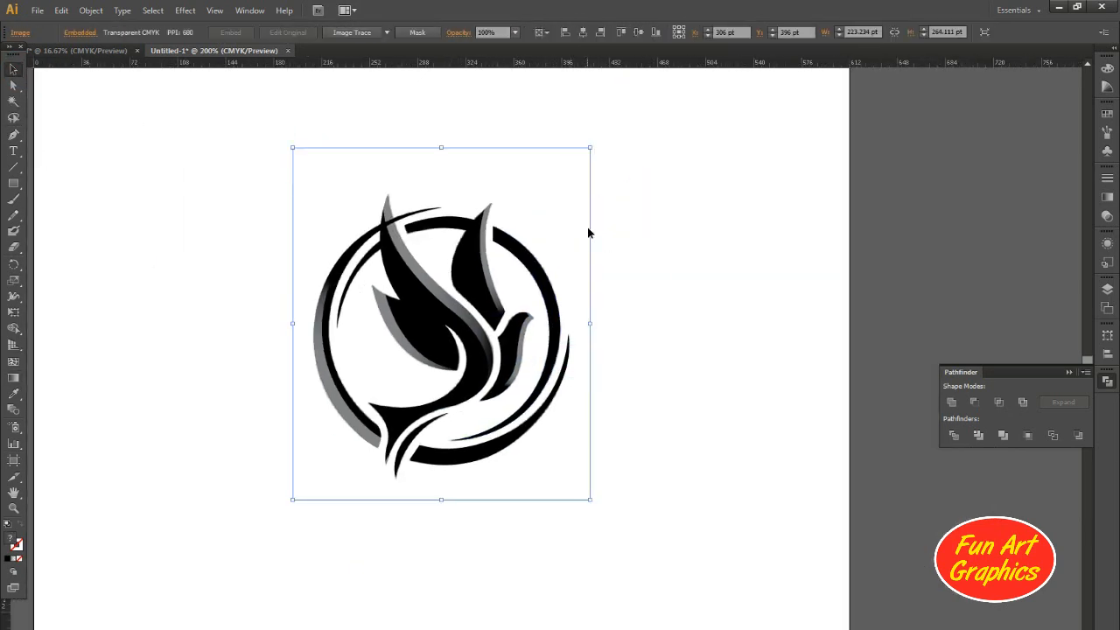
{"action": "left_click_drag", "start_coordinate": [588, 226], "coordinate": [472, 207]}
{"action": "left_click", "coordinate": [353, 110]}
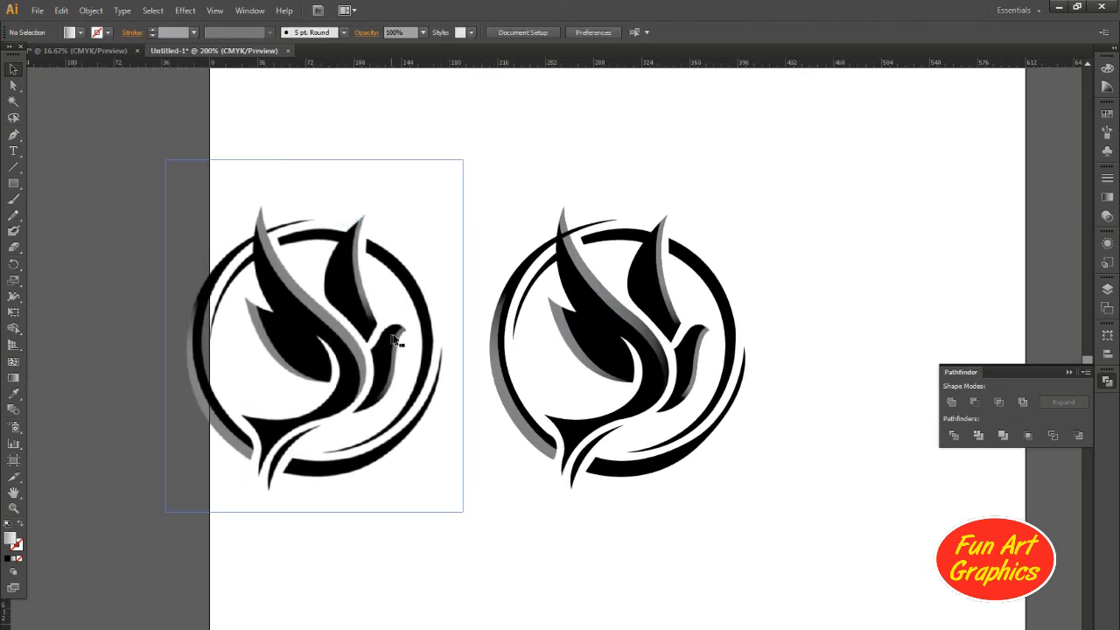
Move the reference image up toward the page's upper left, clear of the traced logo
{"action": "left_click_drag", "start_coordinate": [845, 158], "coordinate": [435, 402]}
{"action": "left_click_drag", "start_coordinate": [407, 350], "coordinate": [475, 350]}
{"action": "left_click", "coordinate": [659, 540]}
{"action": "left_click_drag", "start_coordinate": [658, 540], "coordinate": [464, 505]}
{"action": "left_click", "coordinate": [158, 313]}
{"action": "scroll", "coordinate": [516, 412], "scroll_direction": "down", "scroll_amount": 2}
{"action": "left_click_drag", "start_coordinate": [411, 332], "coordinate": [411, 177]}
Place the traced black logo beneath the reference with a duplicate beside it, and ungroup the duplicate
{"action": "left_click_drag", "start_coordinate": [625, 267], "coordinate": [411, 449]}
{"action": "left_click", "coordinate": [410, 449]}
{"action": "left_click_drag", "start_coordinate": [525, 359], "coordinate": [362, 357]}
{"action": "left_click", "coordinate": [513, 370]}
{"action": "scroll", "coordinate": [515, 360], "scroll_direction": "up", "scroll_amount": 2}
{"action": "right_click", "coordinate": [512, 340]}
{"action": "left_click", "coordinate": [555, 415]}
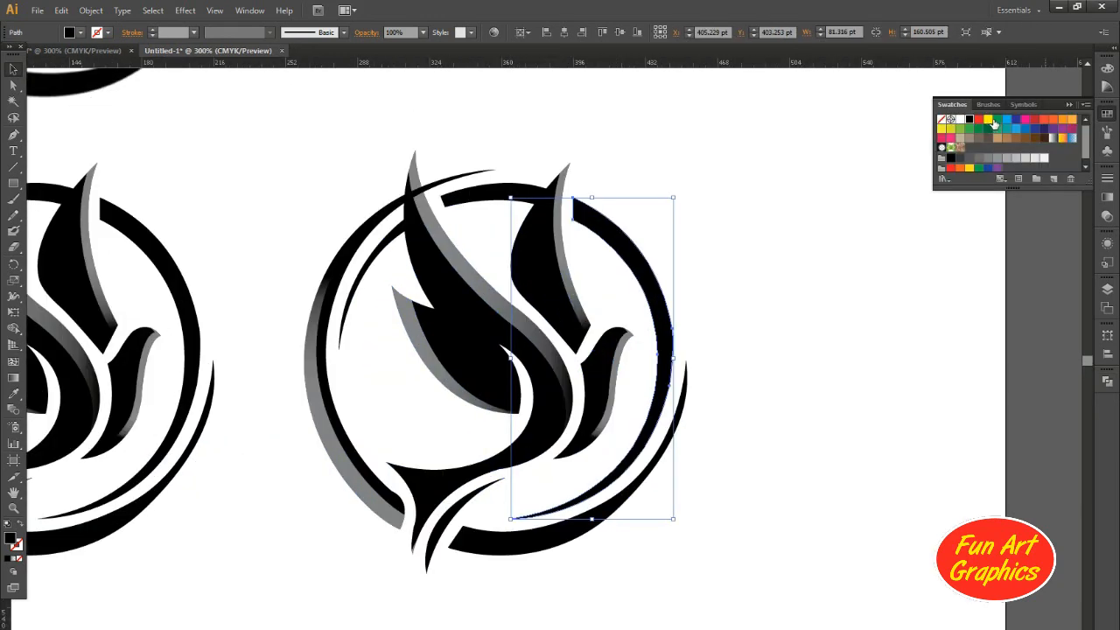
Fill the duplicate's right and top ring segments and the thin stripe beneath the tail with the green swatch
{"action": "left_click", "coordinate": [993, 123]}
{"action": "left_click", "coordinate": [495, 193]}
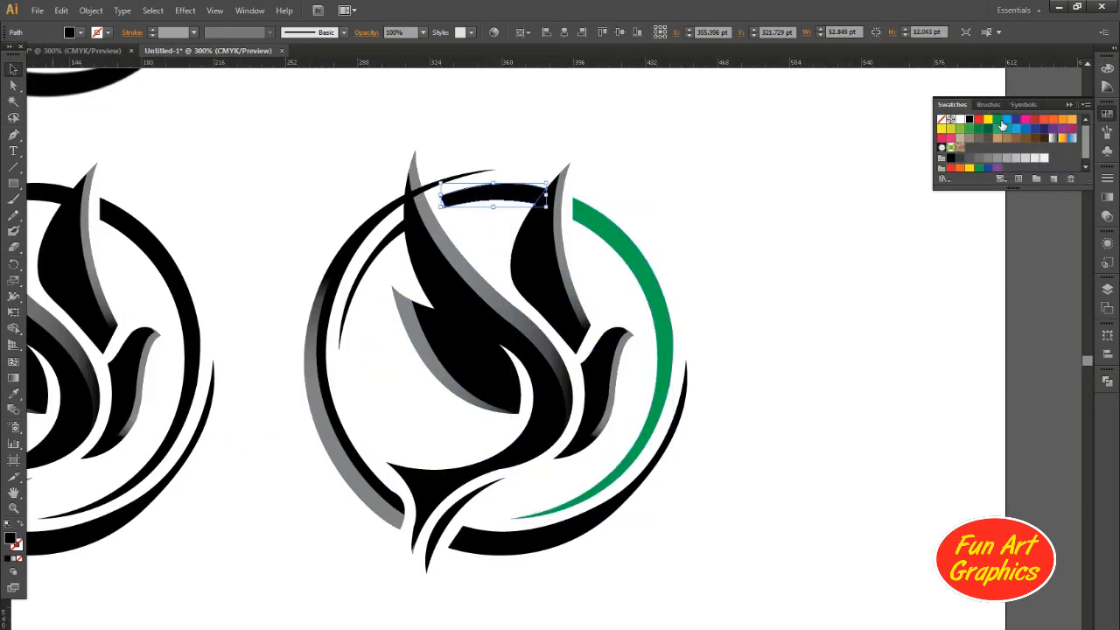
{"action": "left_click", "coordinate": [996, 122]}
Fill the duplicate's right wing and its head and breast shape with the same green swatch
{"action": "left_click", "coordinate": [544, 302]}
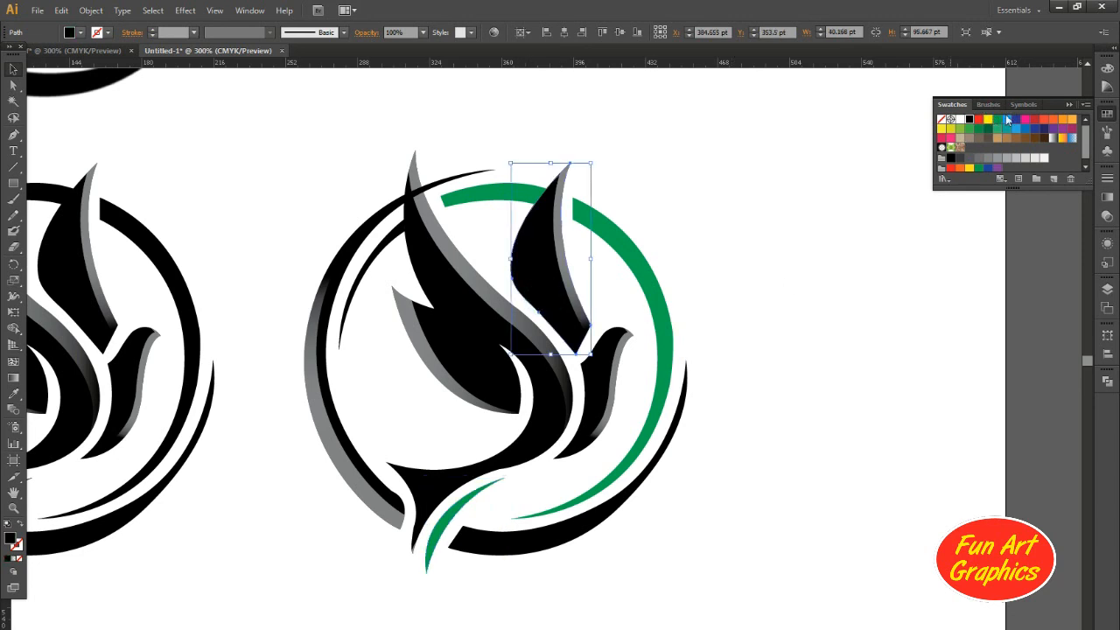
{"action": "left_click", "coordinate": [997, 118]}
{"action": "left_click", "coordinate": [594, 376]}
{"action": "left_click", "coordinate": [997, 118]}
Try a flat light green fill on the right wing's shading strip
{"action": "left_click", "coordinate": [570, 290]}
{"action": "left_click", "coordinate": [959, 131]}
{"action": "left_click", "coordinate": [815, 305]}
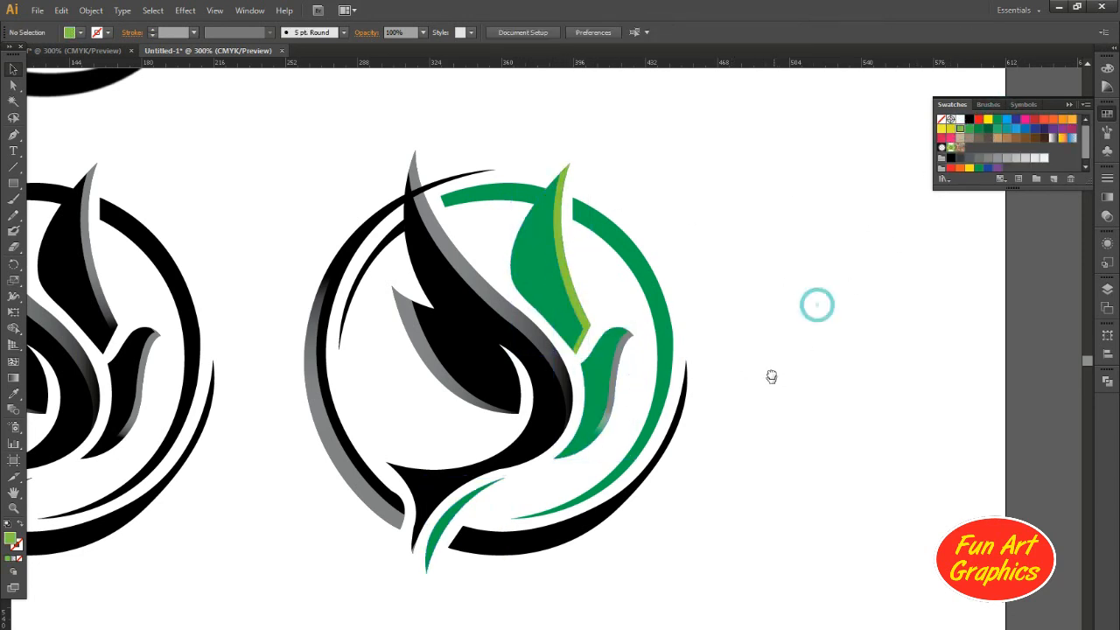
{"action": "left_click_drag", "start_coordinate": [773, 377], "coordinate": [773, 370]}
{"action": "left_click", "coordinate": [577, 299]}
{"action": "key", "text": "ctrl+z"}
Recolour the start stop of the right wing's shading gradient with the light green swatch
{"action": "left_click", "coordinate": [1106, 196]}
{"action": "left_click", "coordinate": [963, 254]}
{"action": "double_click", "coordinate": [948, 273]}
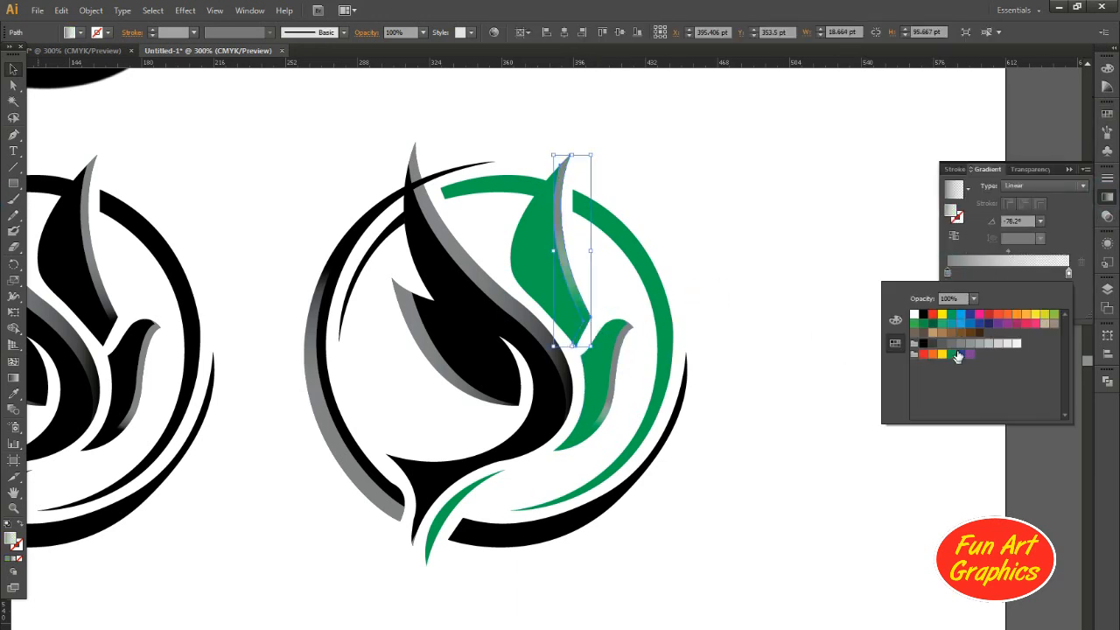
{"action": "left_click", "coordinate": [1055, 314]}
{"action": "left_click", "coordinate": [747, 393]}
{"action": "left_click_drag", "start_coordinate": [748, 393], "coordinate": [749, 365]}
Fill the head's shading strip with the light green gradient sampled from the right wing's shading
{"action": "left_click", "coordinate": [623, 323]}
{"action": "key", "text": "i"}
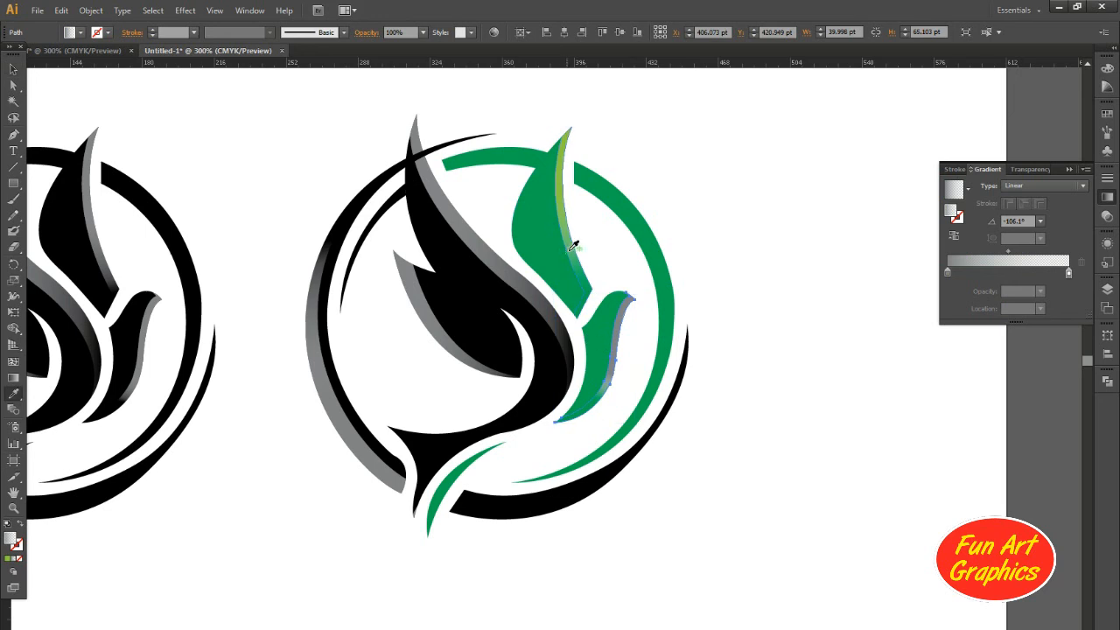
{"action": "left_click", "coordinate": [13, 69]}
{"action": "left_click", "coordinate": [263, 186]}
{"action": "left_click_drag", "start_coordinate": [510, 300], "coordinate": [495, 307]}
Fill the large left wing, body and tail shape with the light blue swatch
{"action": "left_click", "coordinate": [495, 307]}
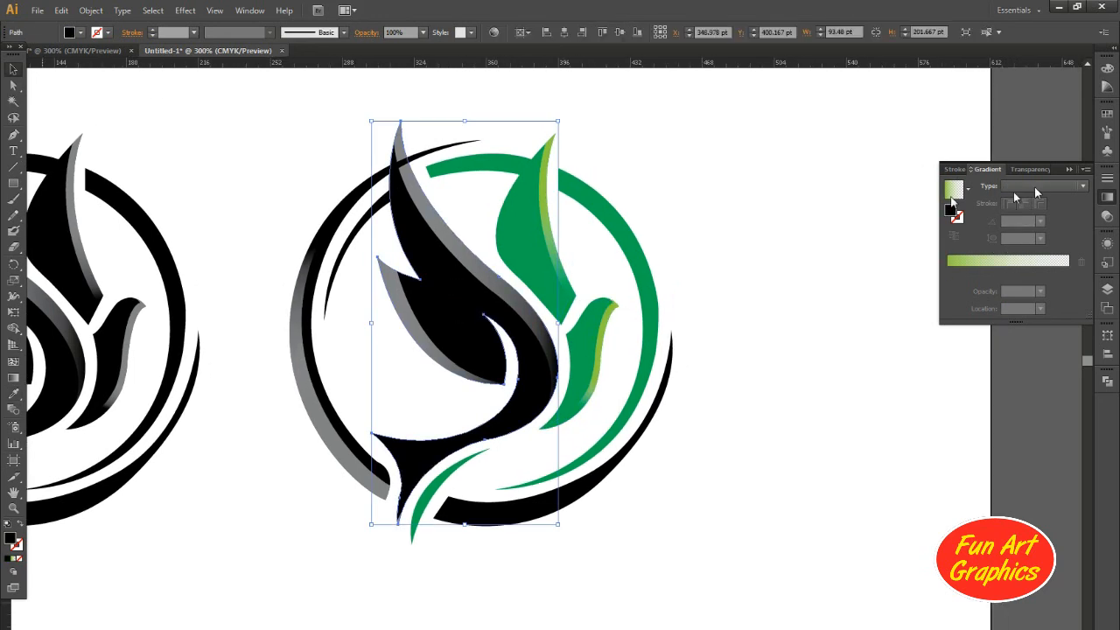
{"action": "left_click", "coordinate": [432, 323], "text": "shift"}
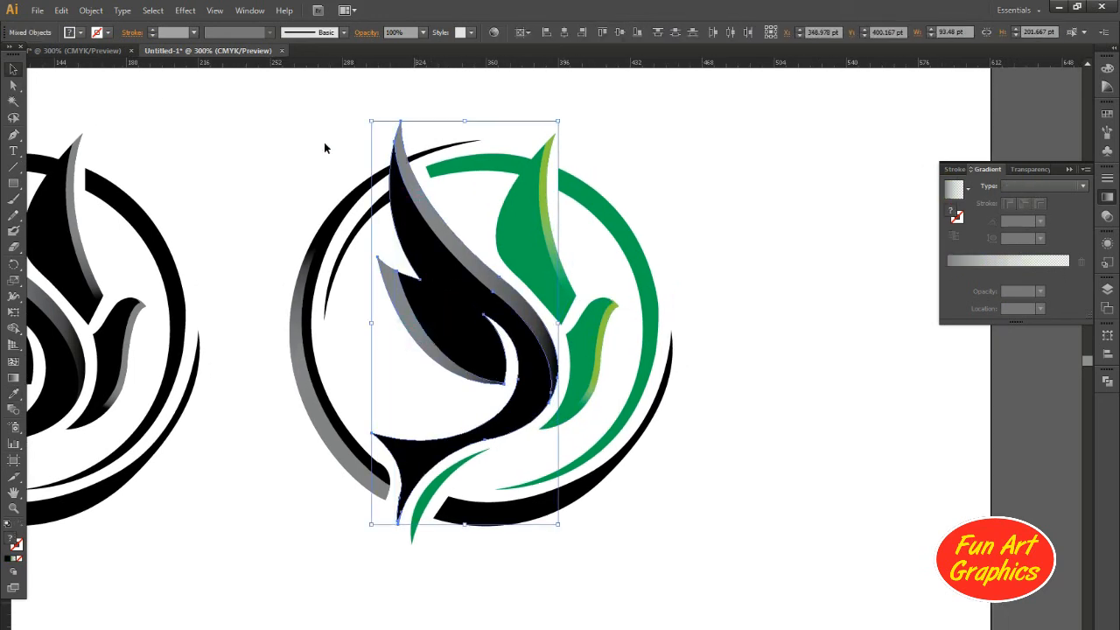
{"action": "left_click", "coordinate": [325, 148]}
{"action": "left_click", "coordinate": [465, 320]}
{"action": "left_click_drag", "start_coordinate": [465, 319], "coordinate": [485, 322]}
{"action": "left_click", "coordinate": [1105, 118]}
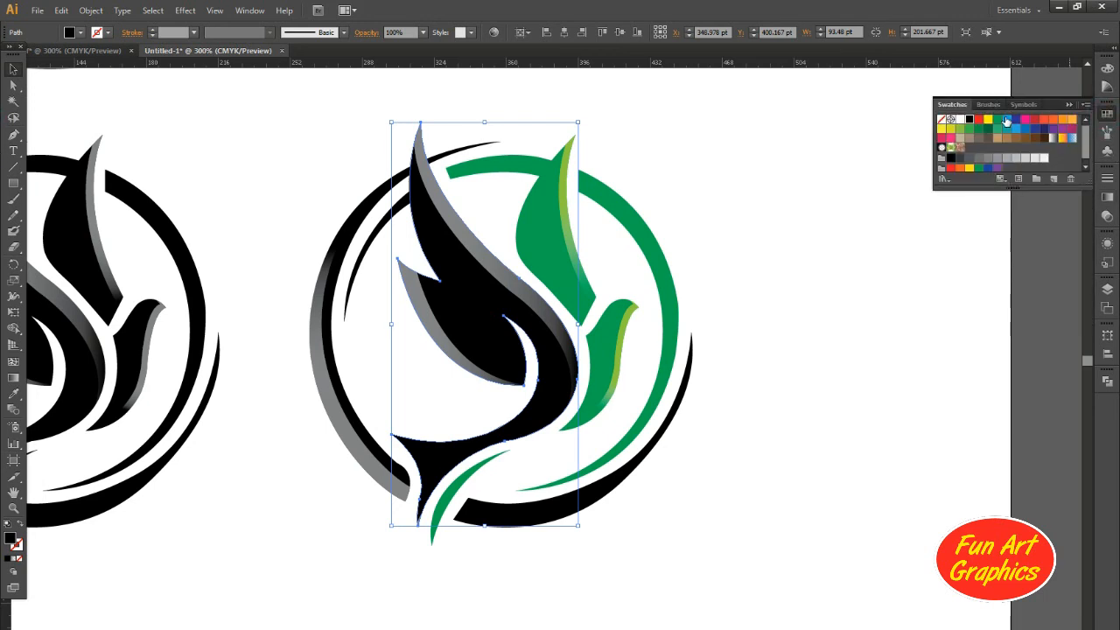
{"action": "left_click", "coordinate": [1007, 120]}
{"action": "left_click", "coordinate": [749, 272]}
Change the start stop of the large wing's shading gradient to dark blue and adjust its CMYK values to a medium blue
{"action": "left_click", "coordinate": [524, 292]}
{"action": "left_click", "coordinate": [1108, 200]}
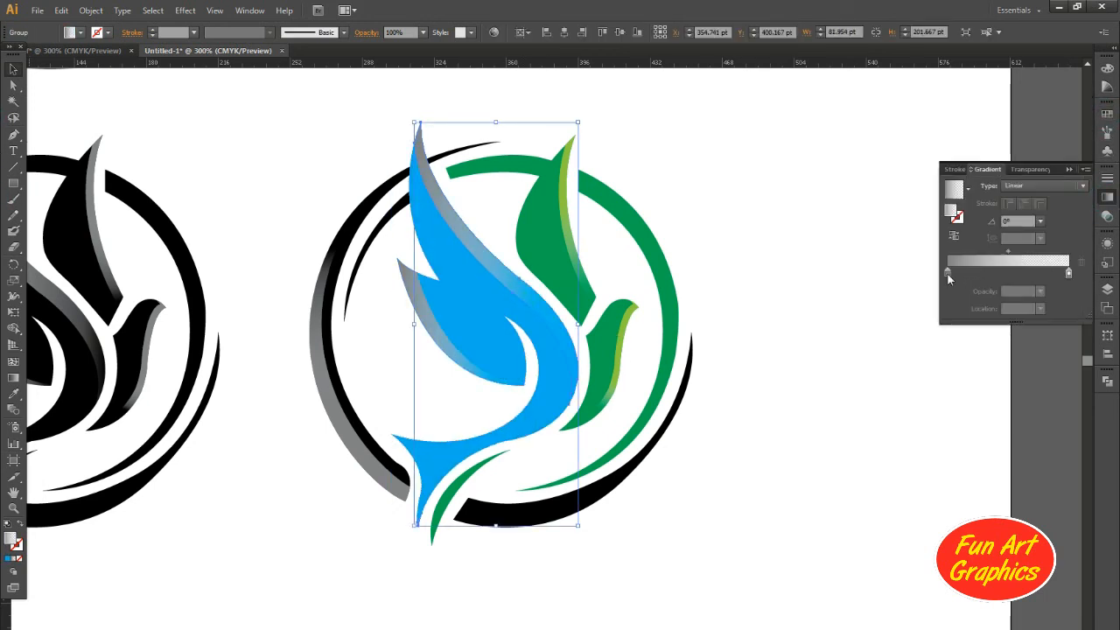
{"action": "double_click", "coordinate": [948, 273]}
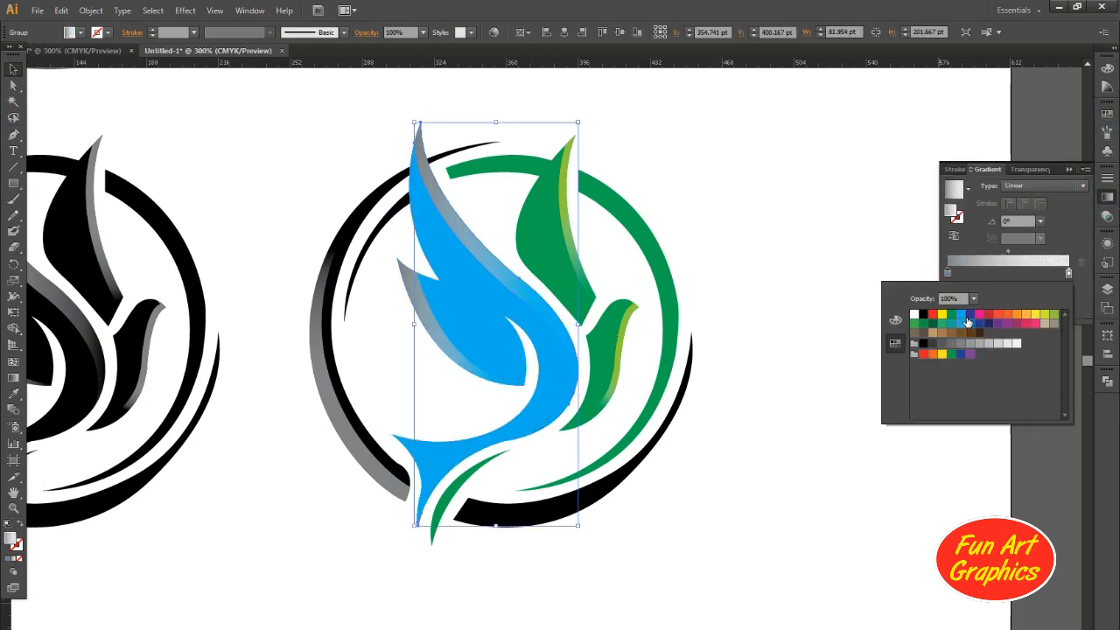
{"action": "left_click", "coordinate": [969, 315]}
{"action": "double_click", "coordinate": [948, 273]}
{"action": "left_click", "coordinate": [895, 320]}
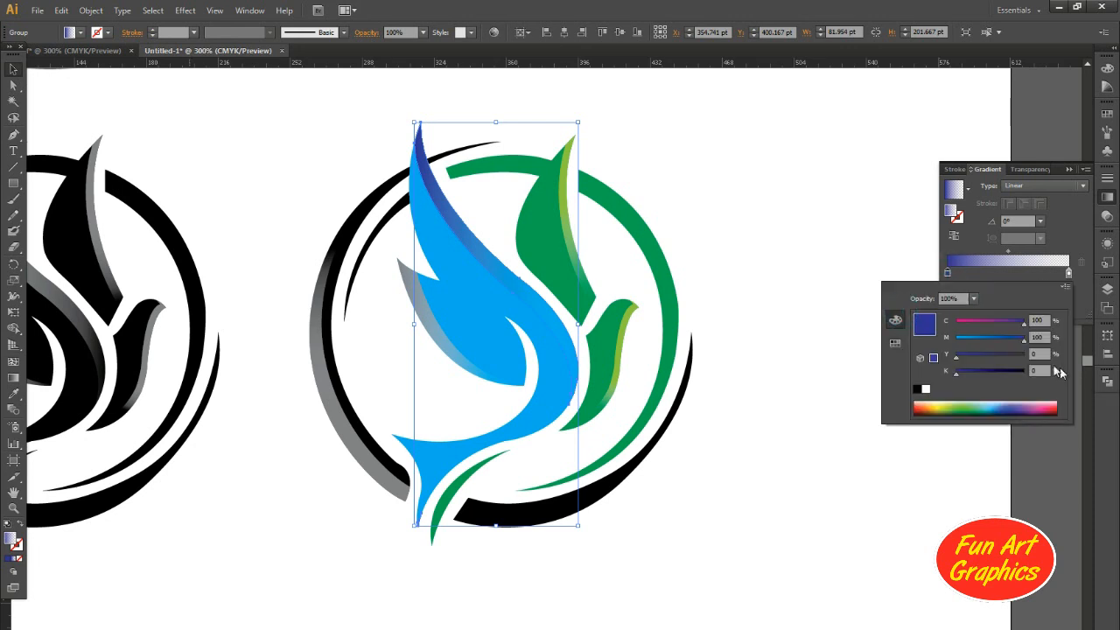
{"action": "type", "text": "0"}
{"action": "left_click", "coordinate": [741, 236]}
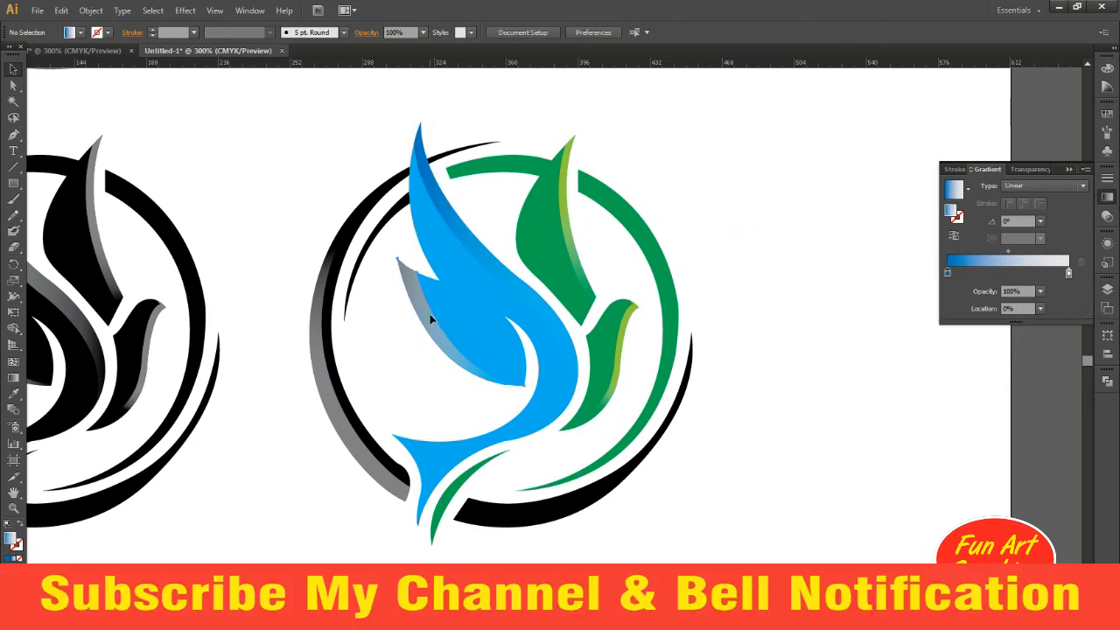
Fill the lower left wing's shading strip with the blue gradient sampled from the large wing's shading
{"action": "key", "text": "i"}
{"action": "left_click", "coordinate": [460, 233]}
{"action": "left_click", "coordinate": [13, 69]}
{"action": "left_click", "coordinate": [307, 125]}
Redirect the blue gradient along the large wing's shading strip so the darker blue fades out toward the lower body
{"action": "left_click", "coordinate": [498, 260]}
{"action": "key", "text": "g"}
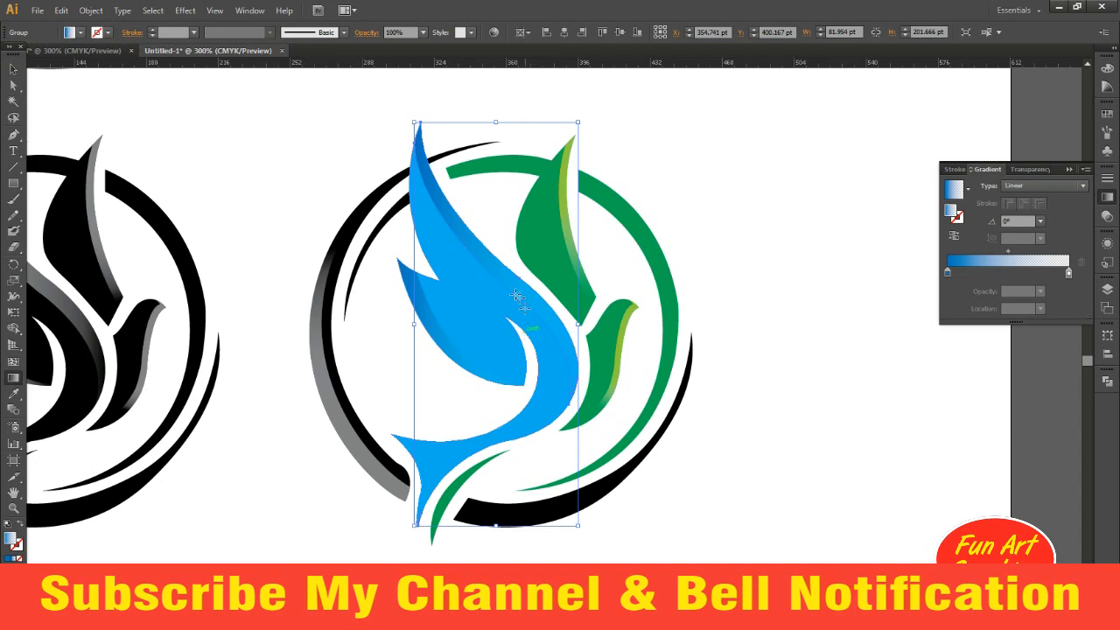
{"action": "left_click_drag", "start_coordinate": [606, 420], "coordinate": [609, 418]}
{"action": "left_click", "coordinate": [13, 69]}
{"action": "left_click", "coordinate": [149, 78]}
Fill the outer left crescent of the ring with the light blue swatch
{"action": "left_click", "coordinate": [368, 200]}
{"action": "left_click", "coordinate": [332, 349]}
{"action": "left_click", "coordinate": [1106, 115]}
{"action": "left_click", "coordinate": [1006, 118]}
Fill the left crescent's shading strip with the blue gradient sampled from the large wing's shading
{"action": "left_click", "coordinate": [337, 425]}
{"action": "key", "text": "i"}
{"action": "left_click", "coordinate": [506, 276]}
{"action": "key", "text": "v"}
{"action": "left_click", "coordinate": [341, 127]}
Fill the inner left stripe and the lower right arc of the ring with the light blue swatch
{"action": "left_click", "coordinate": [387, 217]}
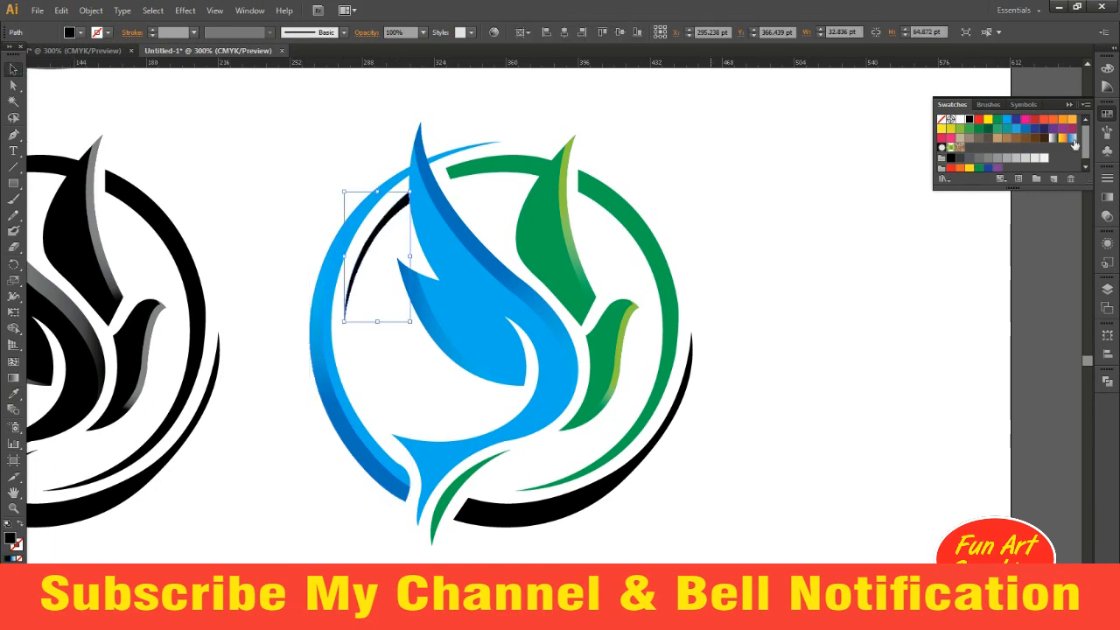
{"action": "left_click", "coordinate": [492, 512]}
{"action": "left_click", "coordinate": [1006, 119]}
{"action": "left_click", "coordinate": [788, 388]}
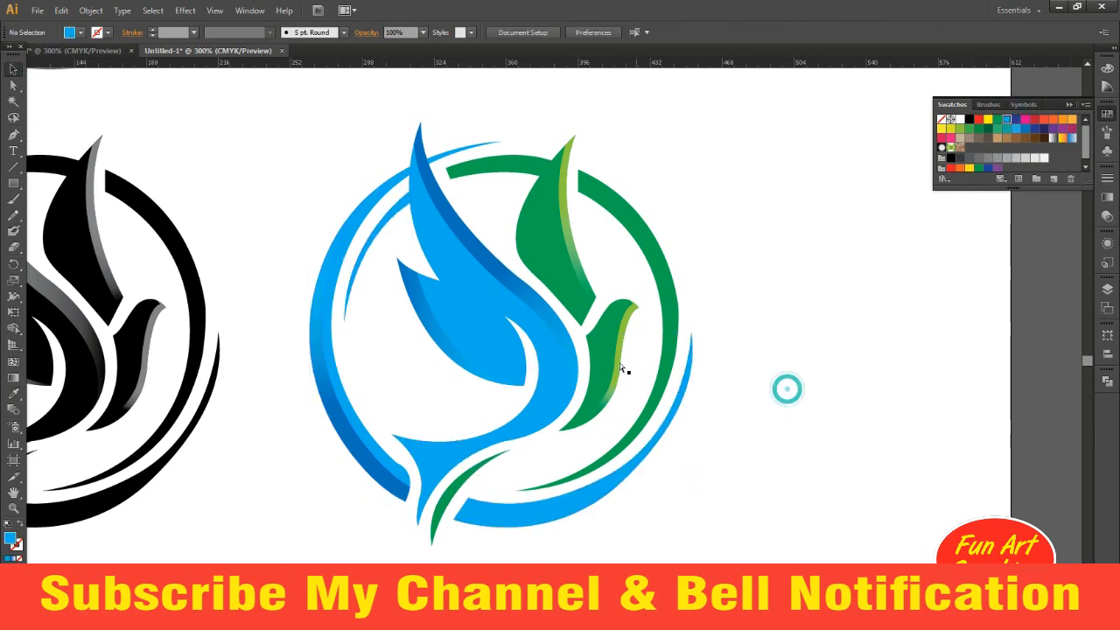
Compare the recoloured logo with the black version up close and across the whole page
{"action": "key", "text": "ctrl+minus"}
{"action": "left_click_drag", "start_coordinate": [707, 432], "coordinate": [764, 457]}
{"action": "left_click_drag", "start_coordinate": [563, 419], "coordinate": [647, 388]}
{"action": "key", "text": "ctrl+plus"}
{"action": "key", "text": "ctrl+plus"}
{"action": "key", "text": "ctrl+minus"}
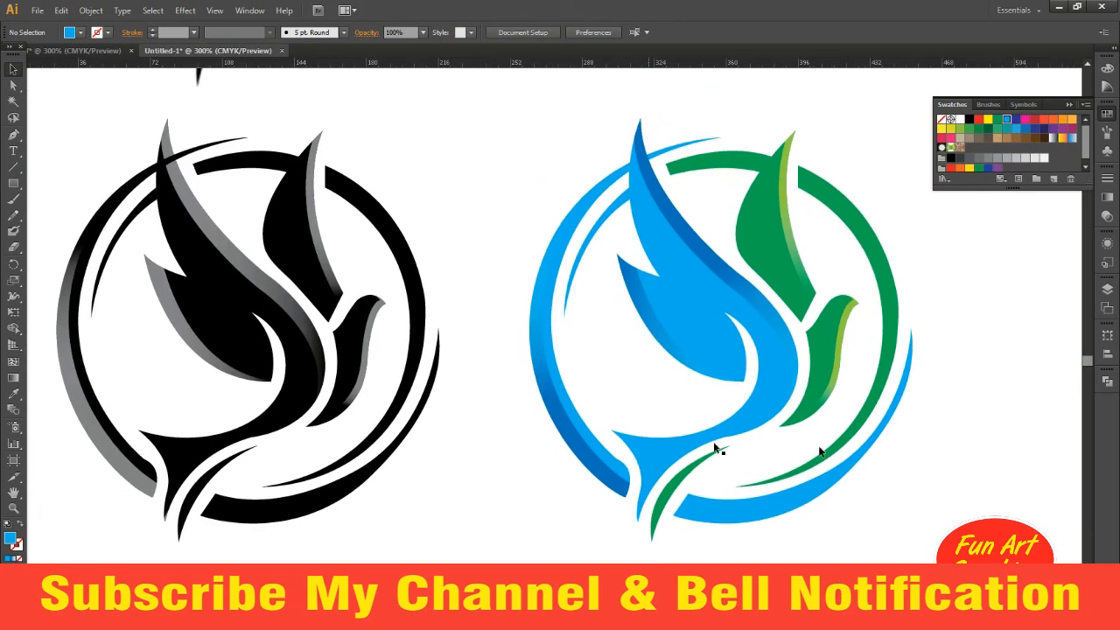
{"action": "left_click", "coordinate": [1071, 105]}
{"action": "key", "text": "ctrl+0"}
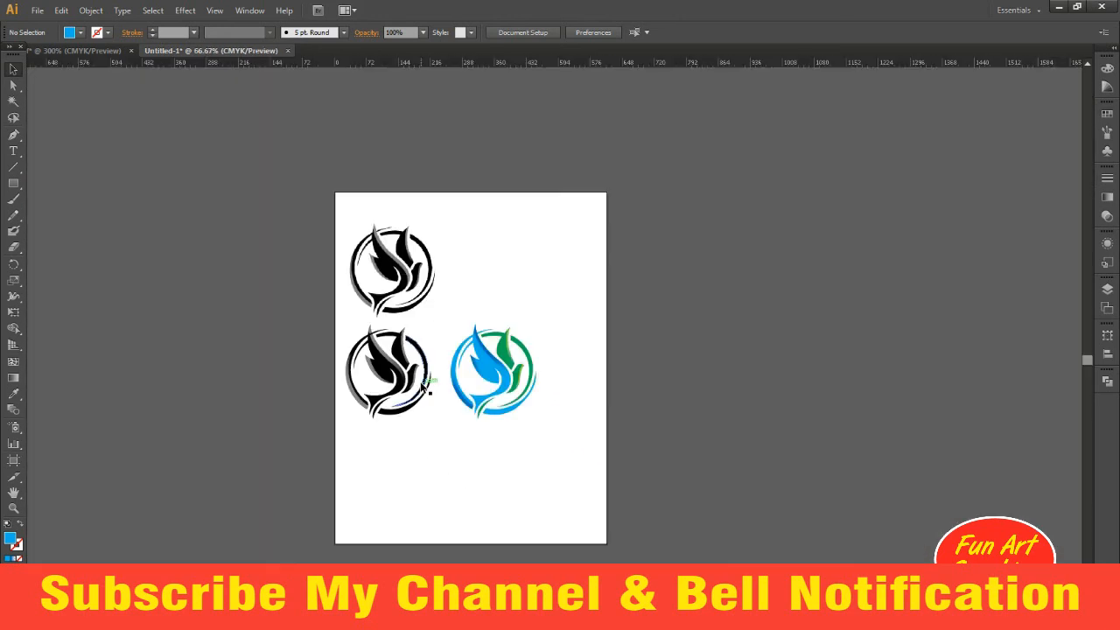